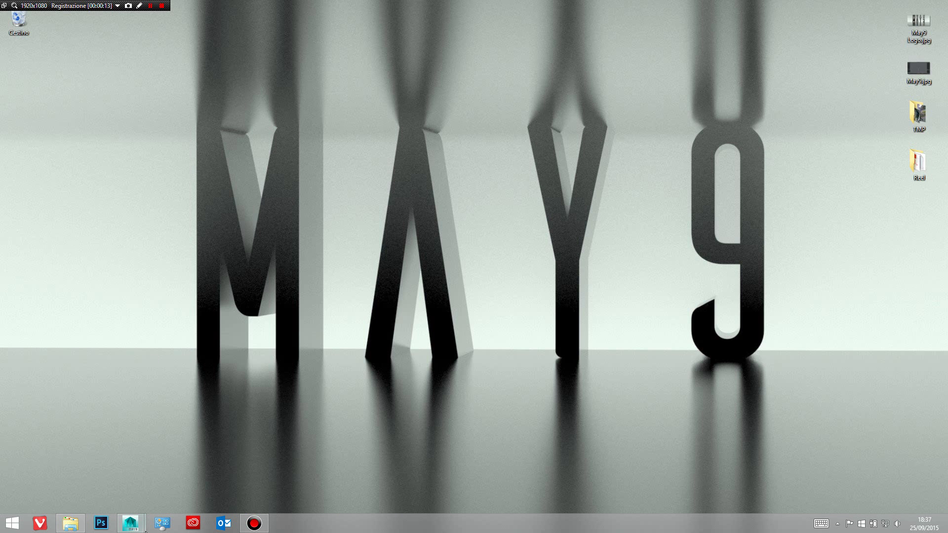
Bring the Autodesk Maya 2016 window to the front from the taskbar.
{"action": "left_click", "coordinate": [130, 524]}
{"action": "left_click", "coordinate": [184, 469]}
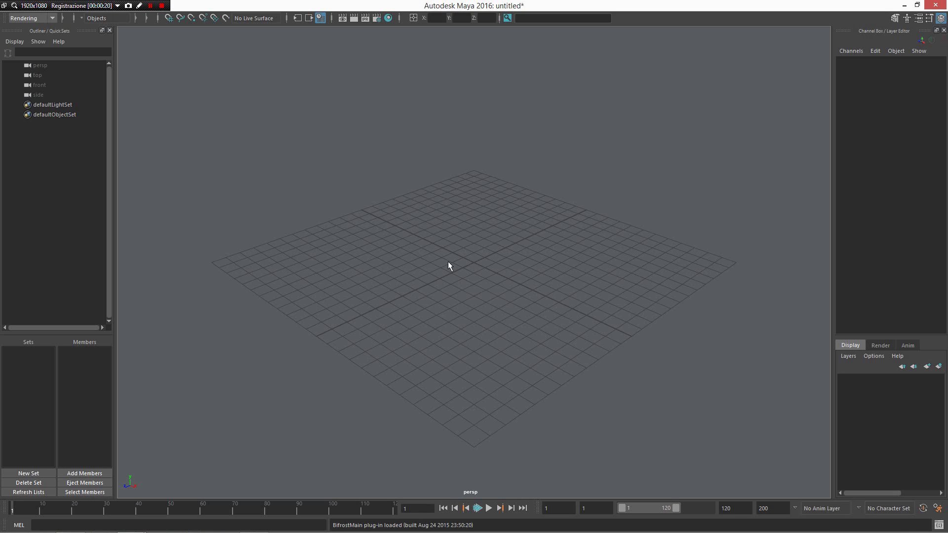
{"action": "right_click", "coordinate": [475, 257]}
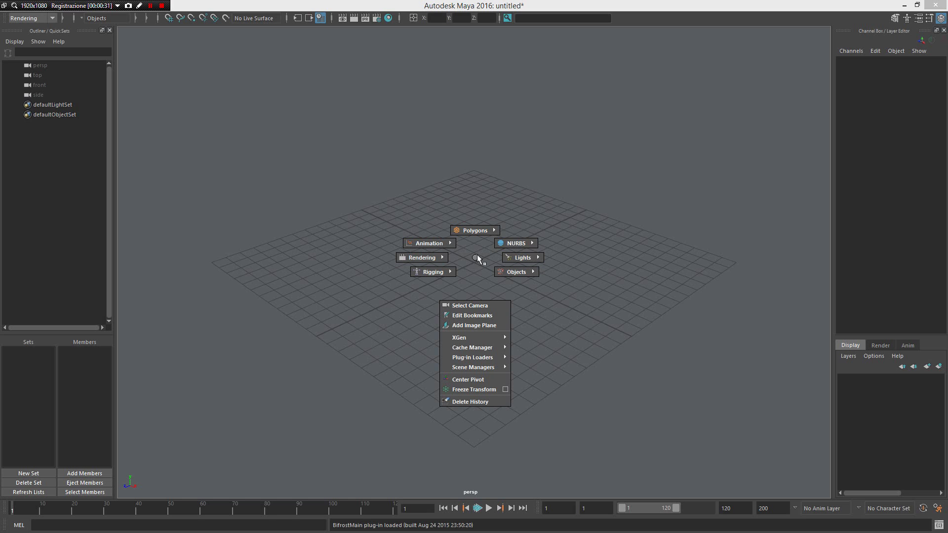
{"action": "right_click_drag", "start_coordinate": [477, 257], "coordinate": [536, 264]}
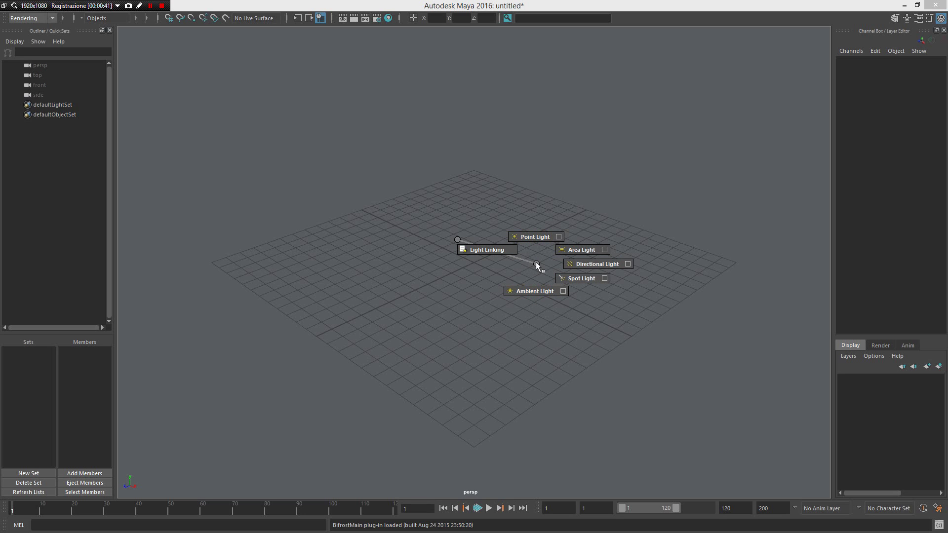
{"action": "right_click_drag", "start_coordinate": [537, 264], "coordinate": [536, 263]}
{"action": "left_click", "coordinate": [375, 19]}
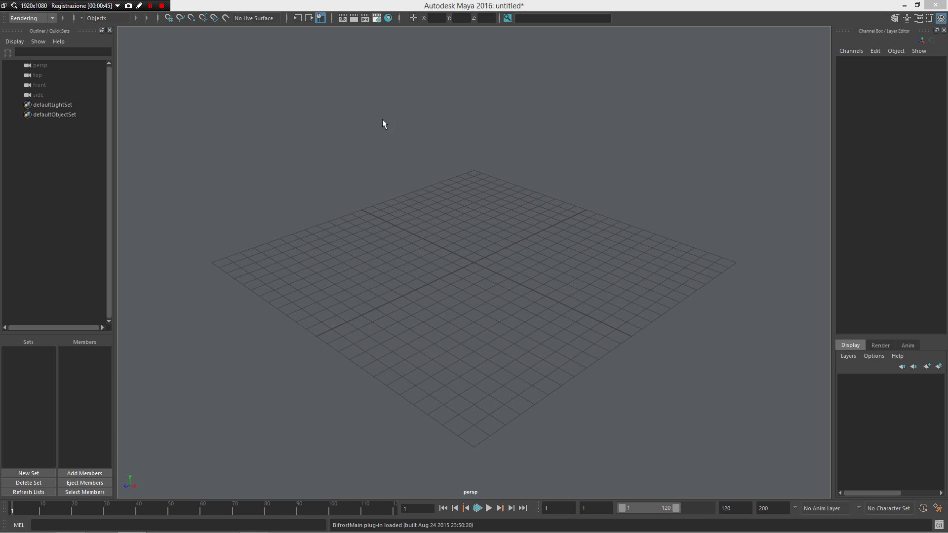
{"action": "left_click", "coordinate": [328, 106]}
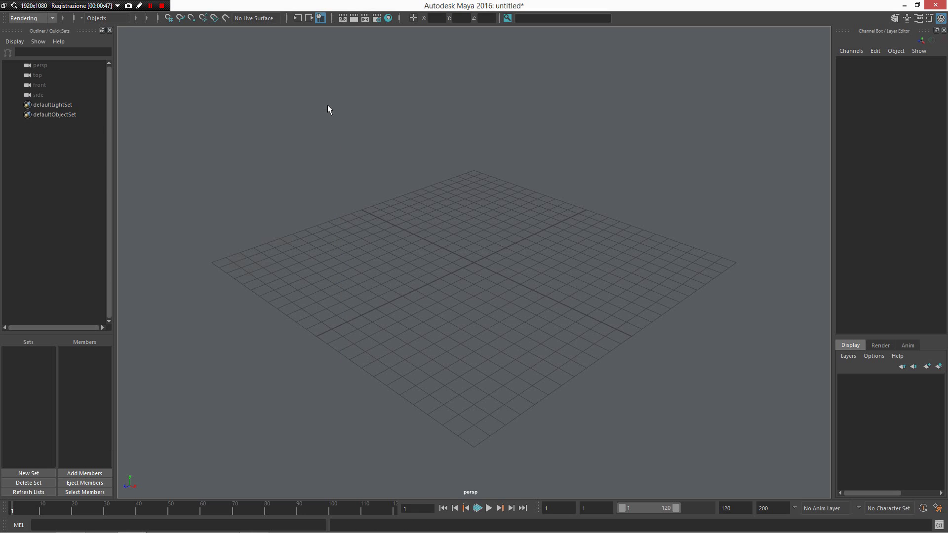
Set Arnold as the renderer from the custom Rendering marking menu, leaving the Lights submenu unused.
{"action": "right_click", "coordinate": [478, 256]}
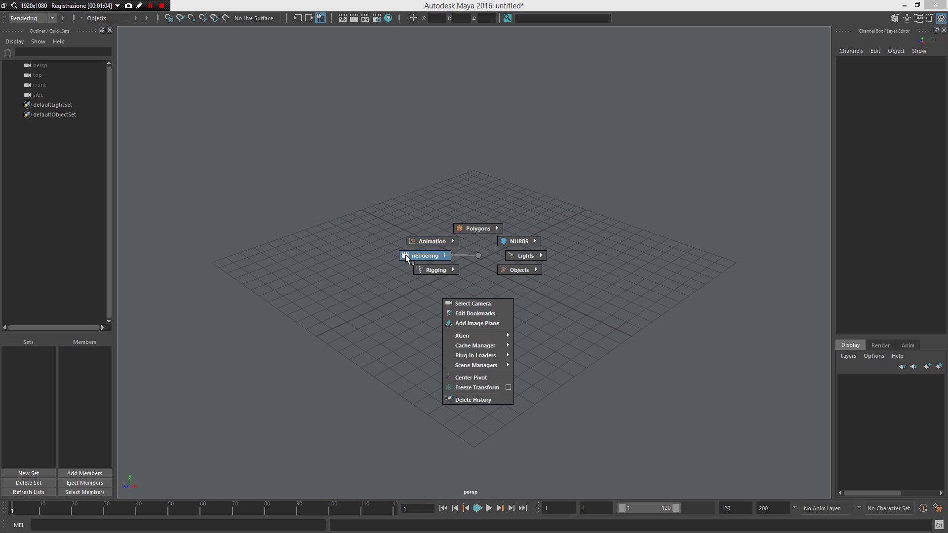
{"action": "mouse_move", "coordinate": [406, 256]}
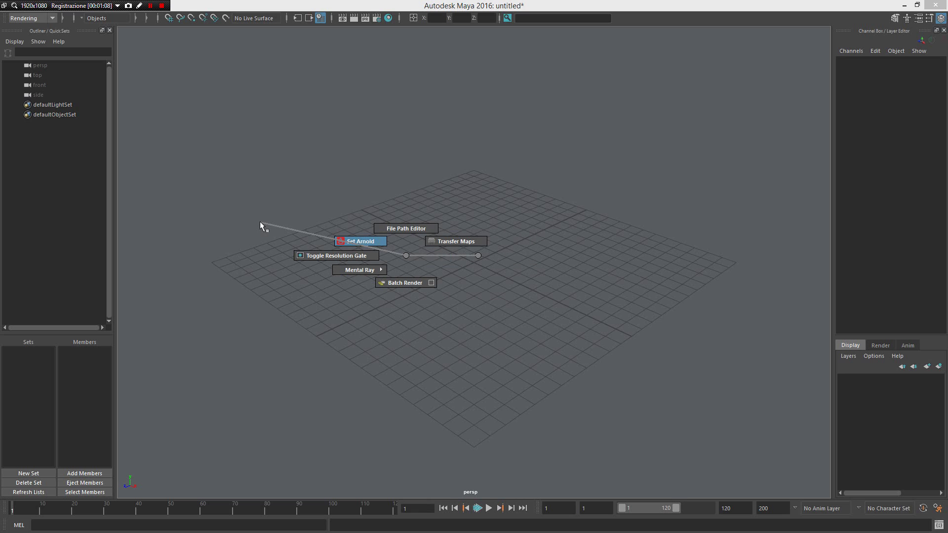
{"action": "left_click", "coordinate": [380, 240]}
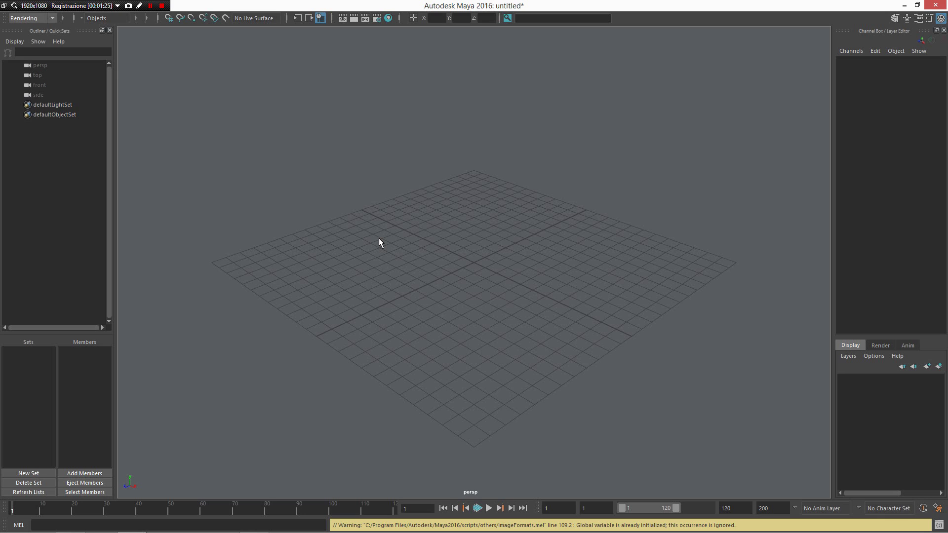
{"action": "left_click_drag", "start_coordinate": [378, 238], "coordinate": [455, 233]}
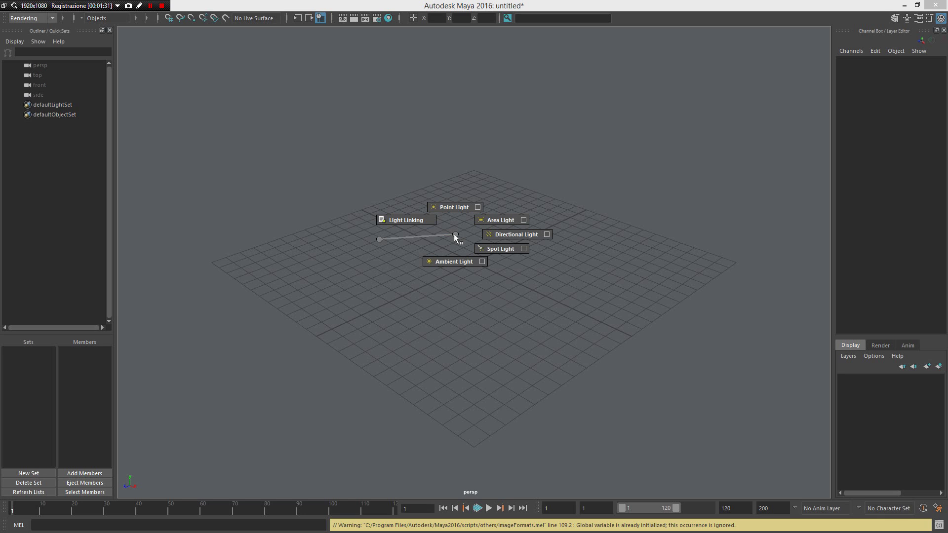
{"action": "left_click_drag", "start_coordinate": [453, 234], "coordinate": [380, 233]}
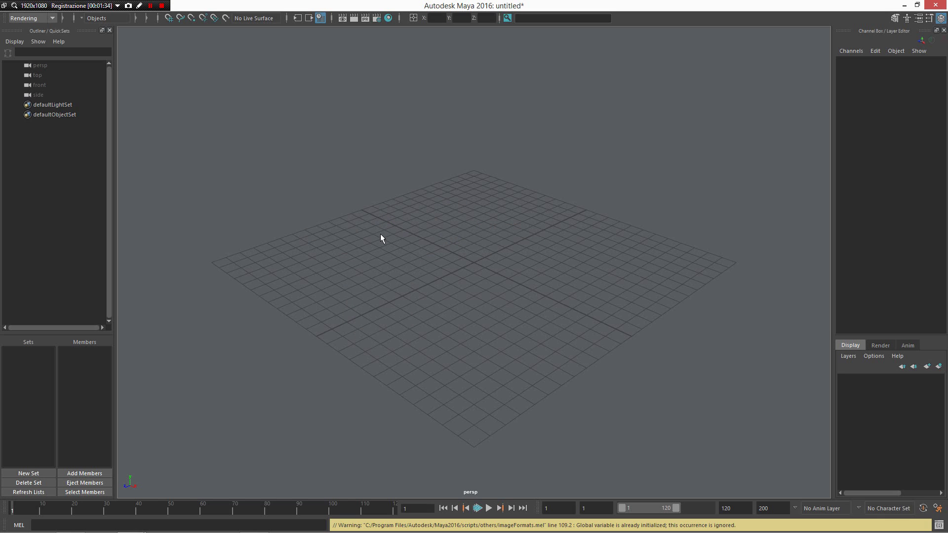
Open Render Settings to view the Arnold Renderer tab, then close it.
{"action": "left_click", "coordinate": [366, 18]}
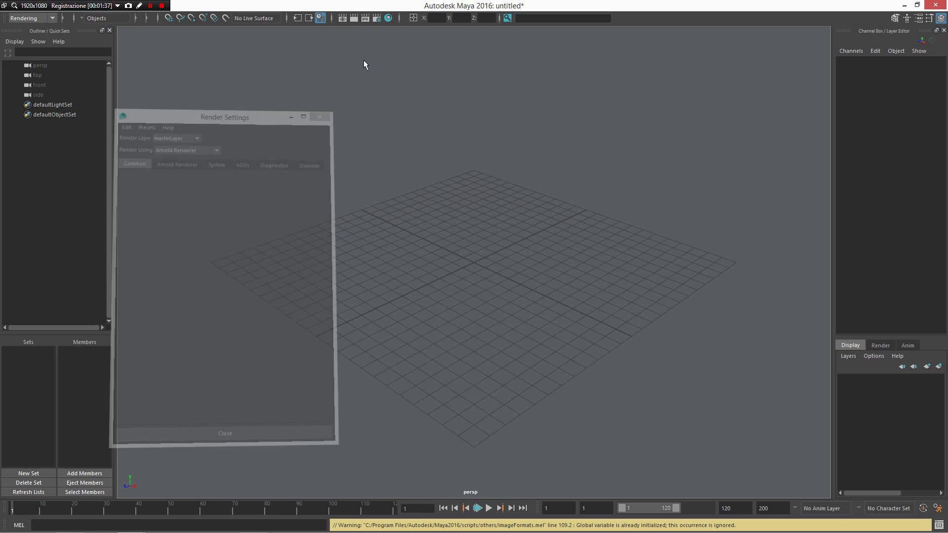
{"action": "left_click", "coordinate": [193, 159]}
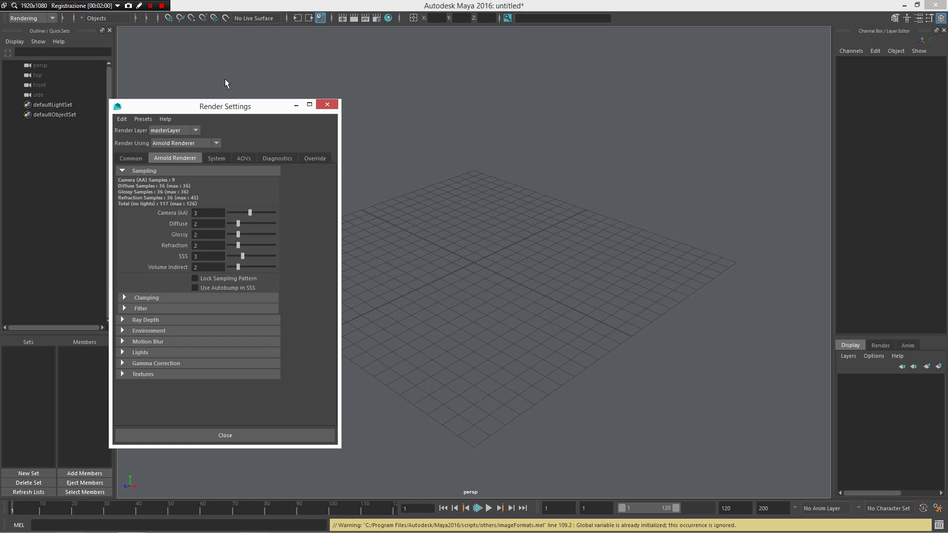
{"action": "left_click", "coordinate": [327, 105]}
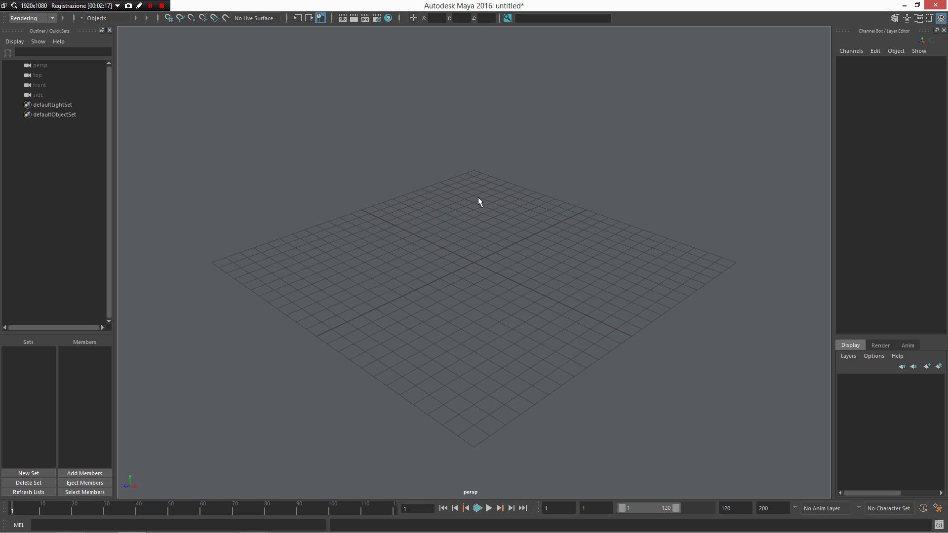
Open the Hotkey Editor from the hotbox's Windows > Settings/Preferences menu.
{"action": "left_click", "coordinate": [377, 19]}
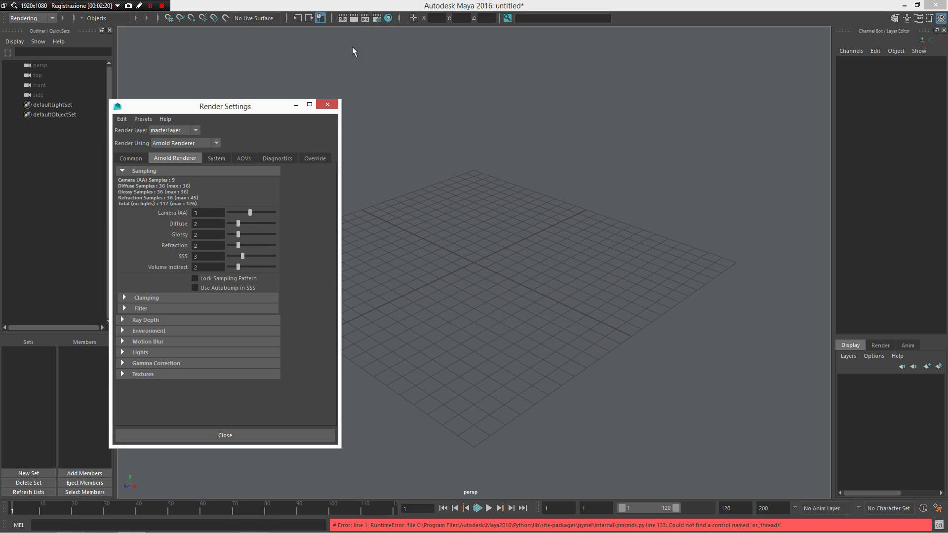
{"action": "left_click", "coordinate": [326, 105]}
{"action": "key", "text": "space"}
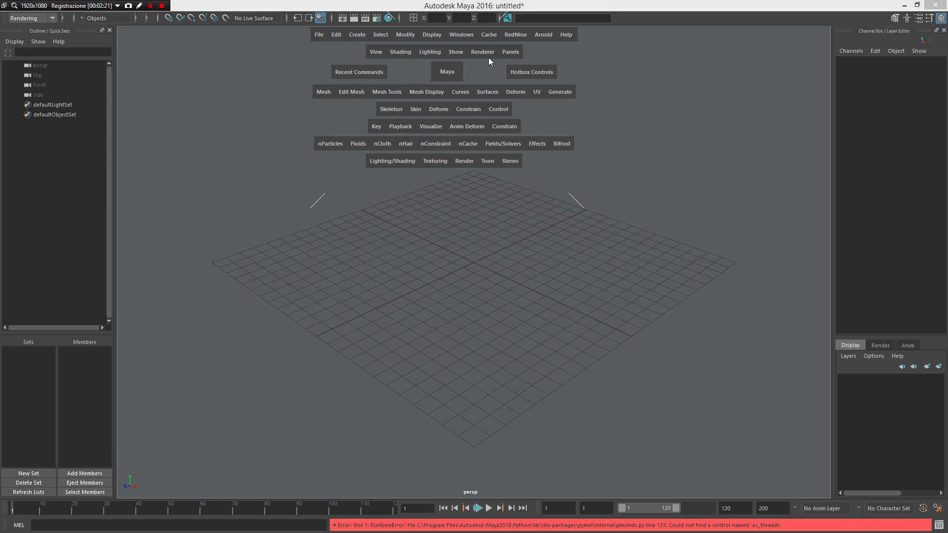
{"action": "left_click", "coordinate": [473, 34]}
{"action": "mouse_move", "coordinate": [519, 101]}
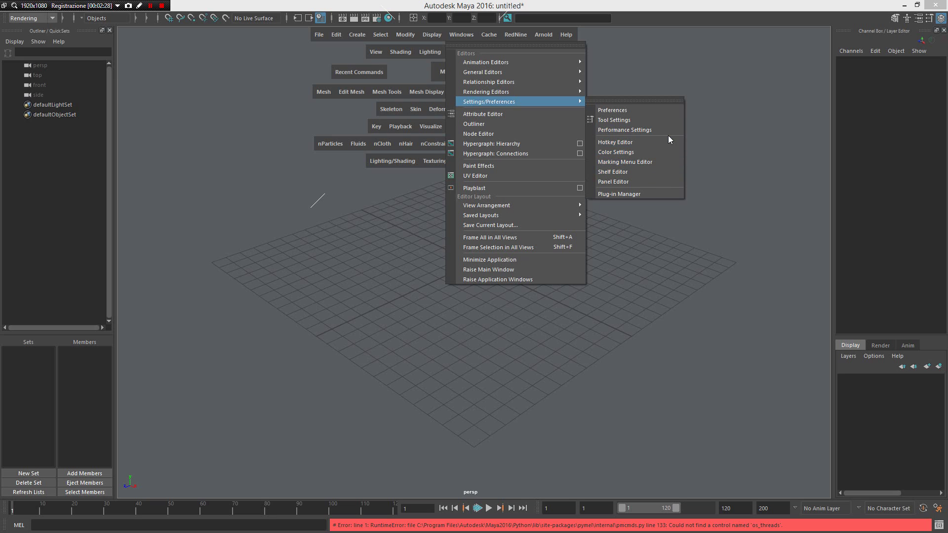
{"action": "left_click", "coordinate": [668, 139]}
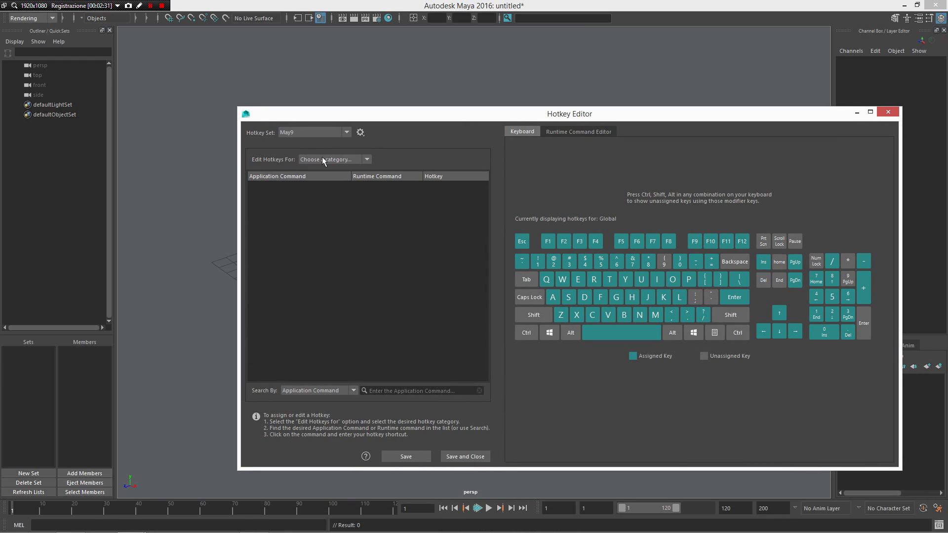
Set Edit Hotkeys For to Custom Scripts and expand the May9 group to browse its commands.
{"action": "left_click", "coordinate": [322, 159]}
{"action": "left_click", "coordinate": [334, 204]}
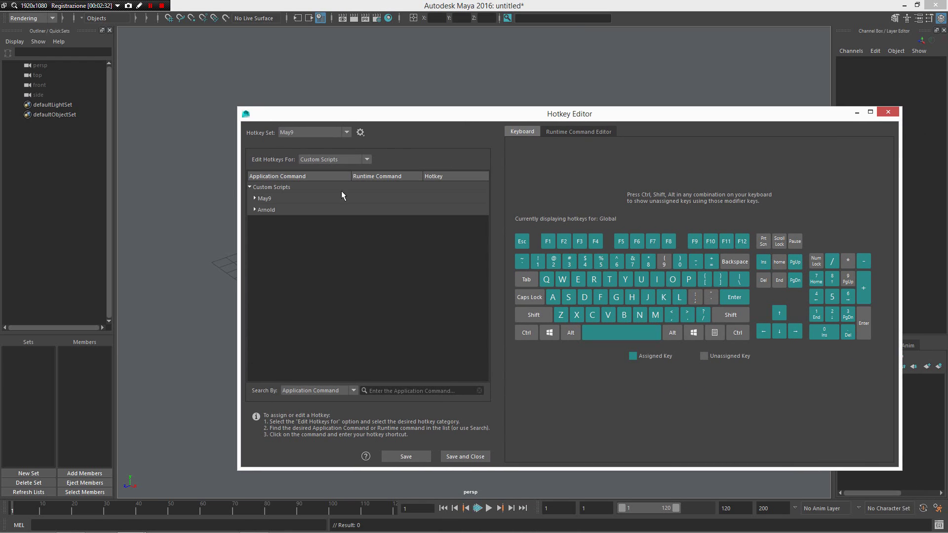
{"action": "left_click_drag", "start_coordinate": [413, 120], "coordinate": [340, 106]}
{"action": "left_click", "coordinate": [187, 187]}
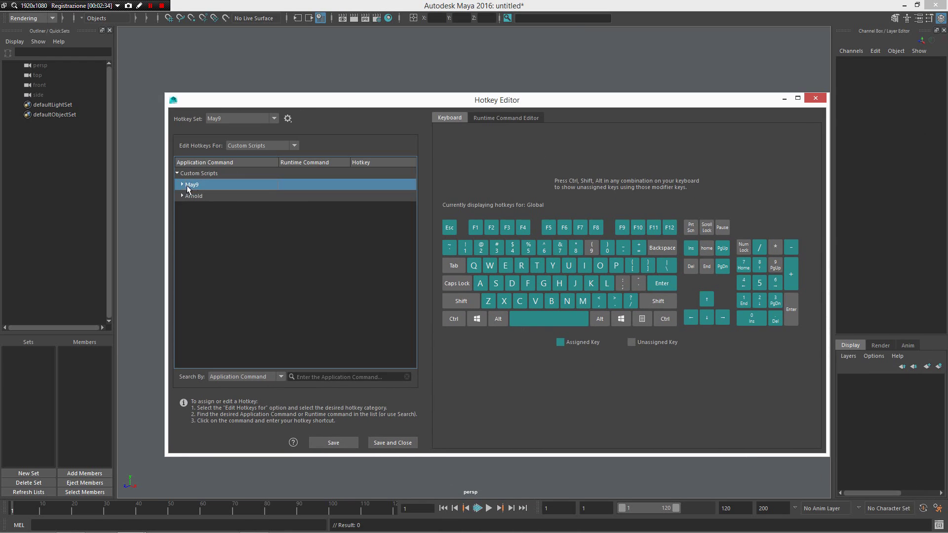
{"action": "left_click", "coordinate": [183, 185]}
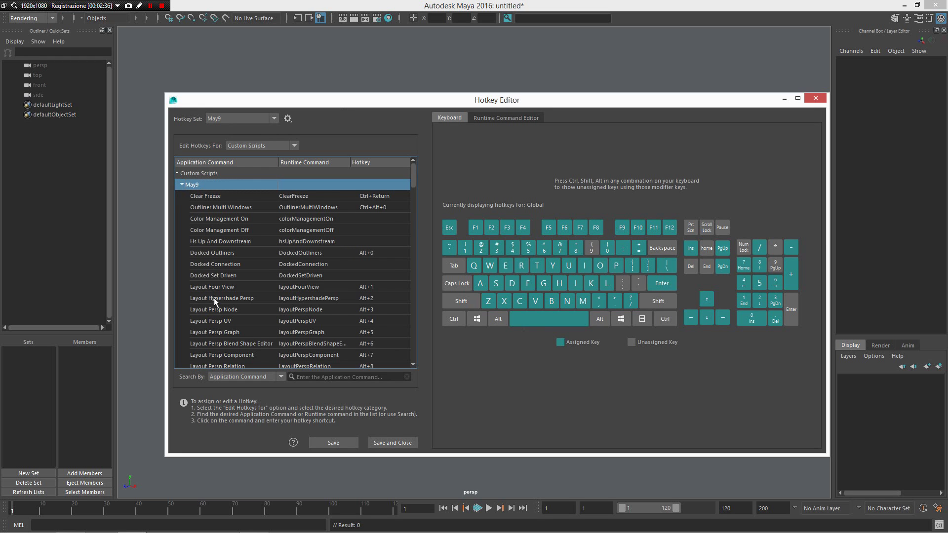
{"action": "scroll", "coordinate": [216, 292], "scroll_direction": "down", "scroll_amount": 15}
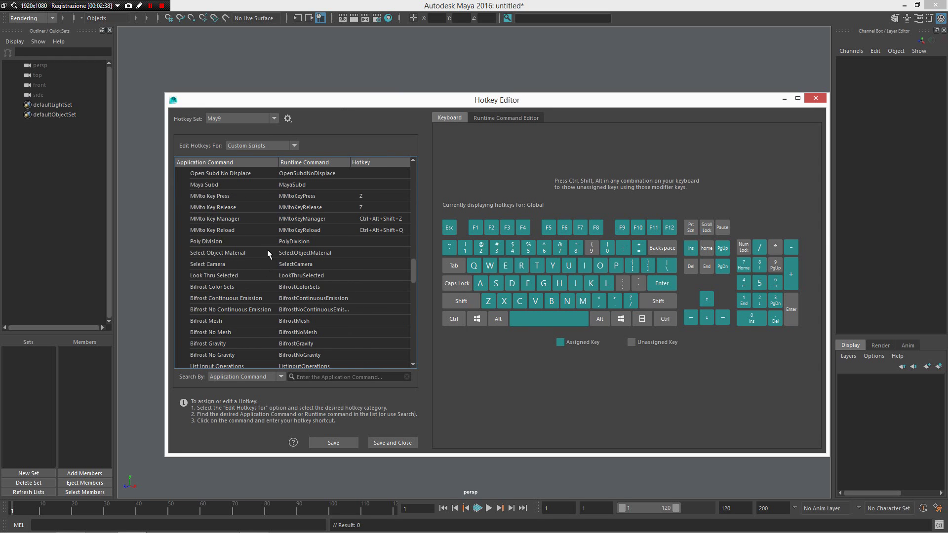
{"action": "scroll", "coordinate": [268, 250], "scroll_direction": "down", "scroll_amount": 10}
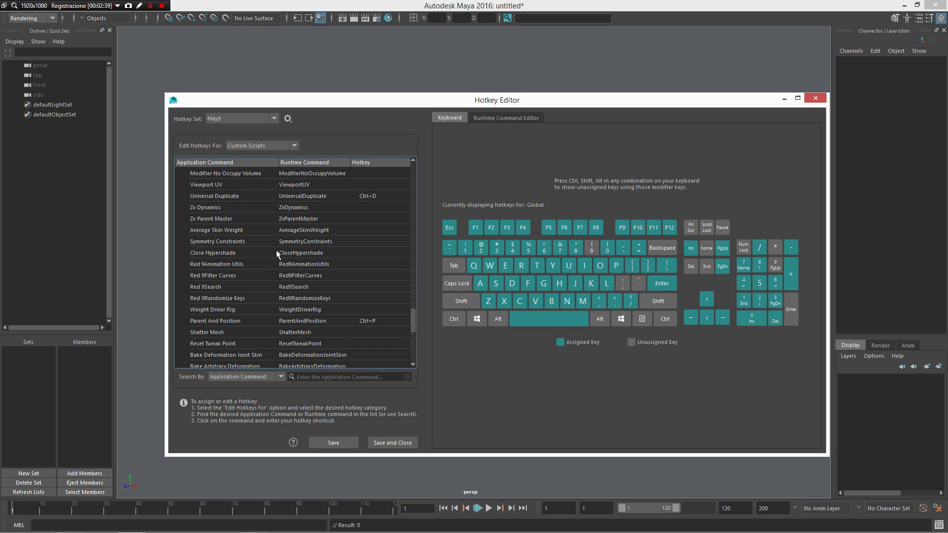
{"action": "scroll", "coordinate": [287, 268], "scroll_direction": "up", "scroll_amount": 4}
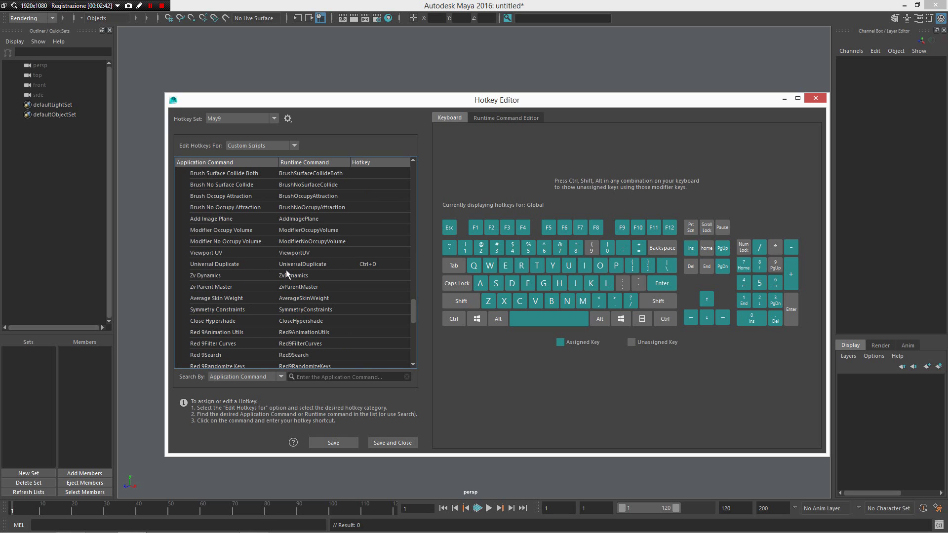
{"action": "scroll", "coordinate": [284, 269], "scroll_direction": "down", "scroll_amount": 8}
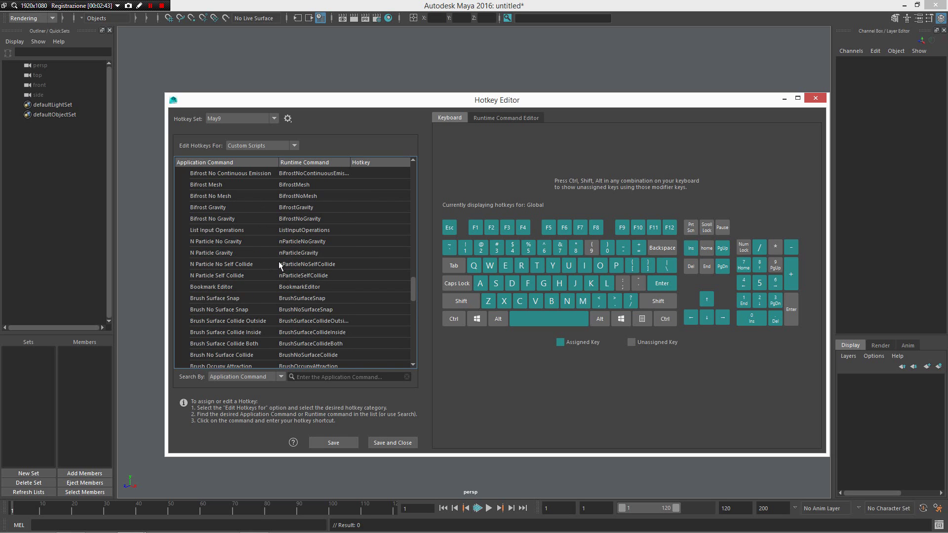
{"action": "scroll", "coordinate": [275, 270], "scroll_direction": "up", "scroll_amount": 1}
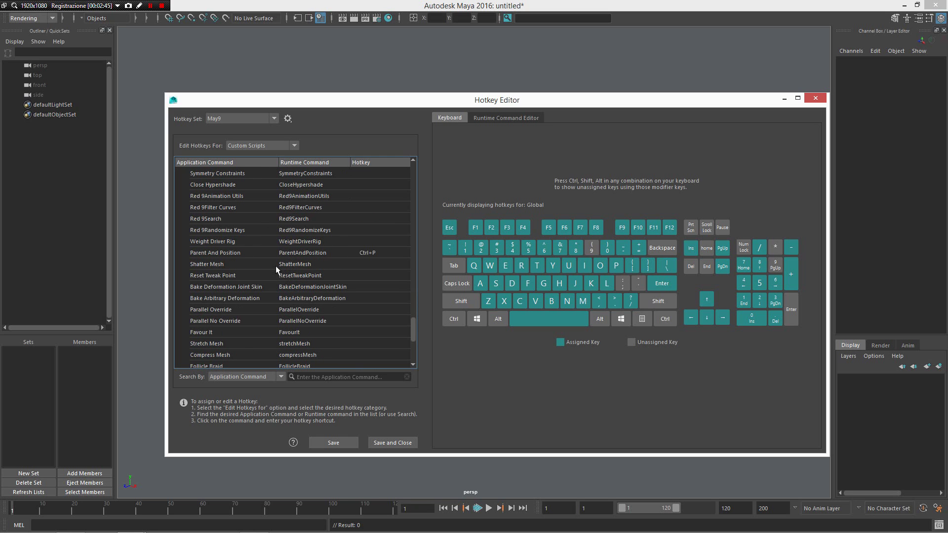
{"action": "scroll", "coordinate": [277, 266], "scroll_direction": "down", "scroll_amount": 2}
{"action": "scroll", "coordinate": [276, 259], "scroll_direction": "up", "scroll_amount": 8}
{"action": "scroll", "coordinate": [277, 250], "scroll_direction": "up", "scroll_amount": 3}
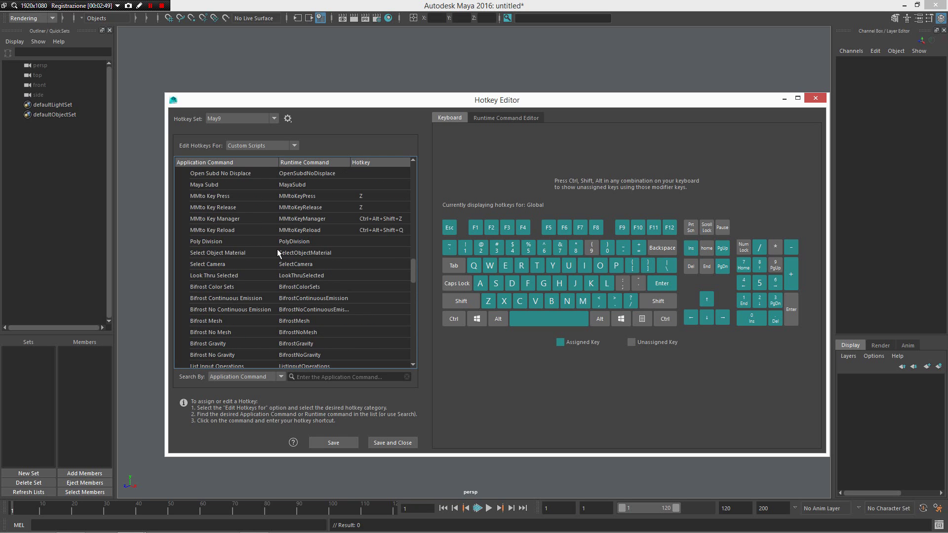
{"action": "scroll", "coordinate": [277, 249], "scroll_direction": "down", "scroll_amount": 5}
{"action": "scroll", "coordinate": [280, 251], "scroll_direction": "down", "scroll_amount": 5}
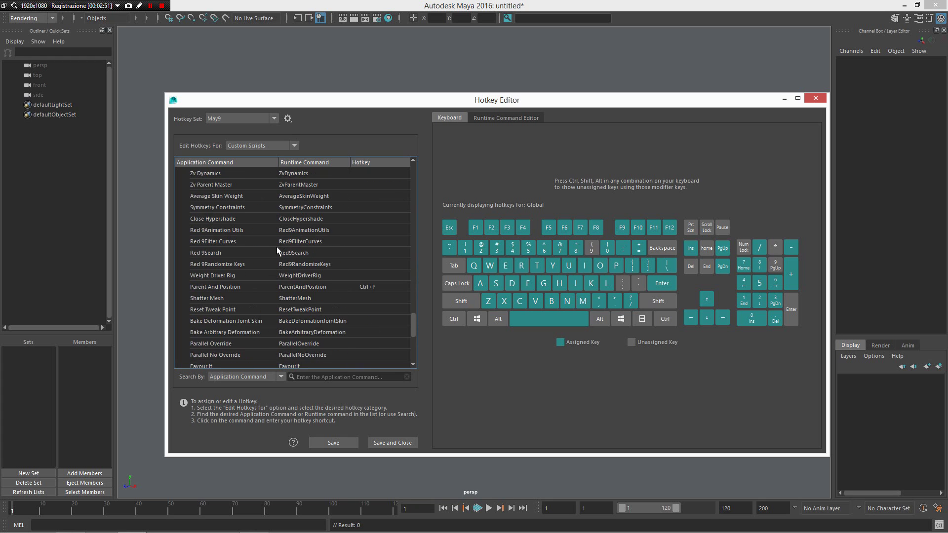
{"action": "scroll", "coordinate": [277, 246], "scroll_direction": "down", "scroll_amount": 4}
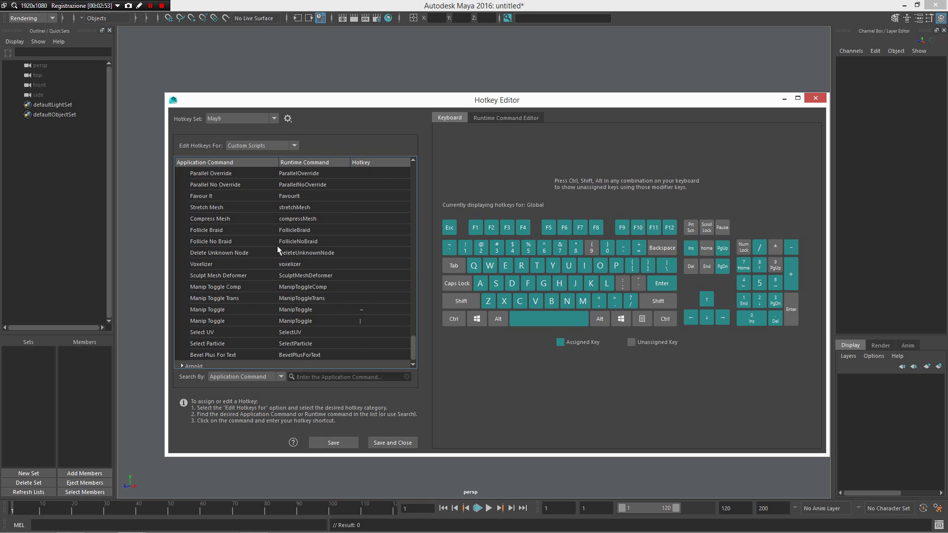
{"action": "scroll", "coordinate": [277, 245], "scroll_direction": "up", "scroll_amount": 10}
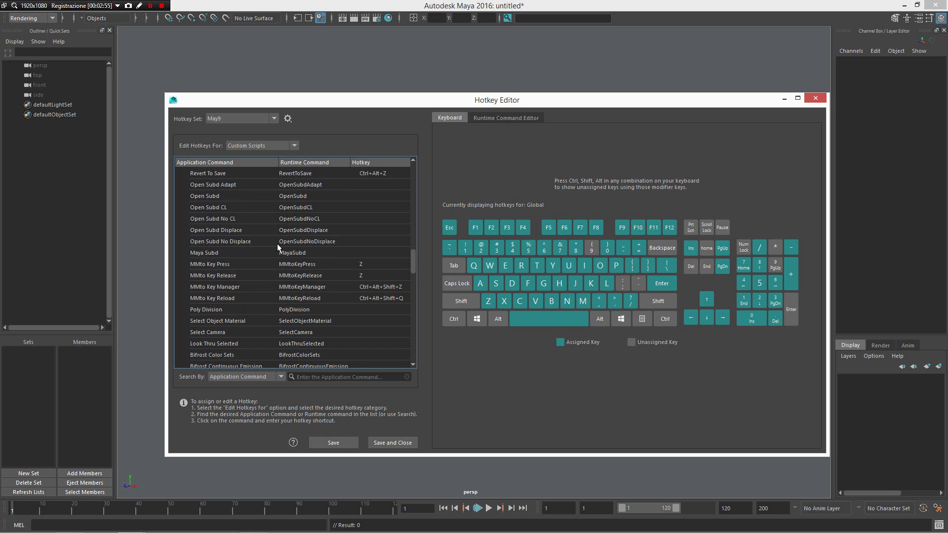
{"action": "scroll", "coordinate": [277, 244], "scroll_direction": "up", "scroll_amount": 2}
Show the Switch Color Managment runtime script and select its getAttr expression.
{"action": "left_click", "coordinate": [278, 241]}
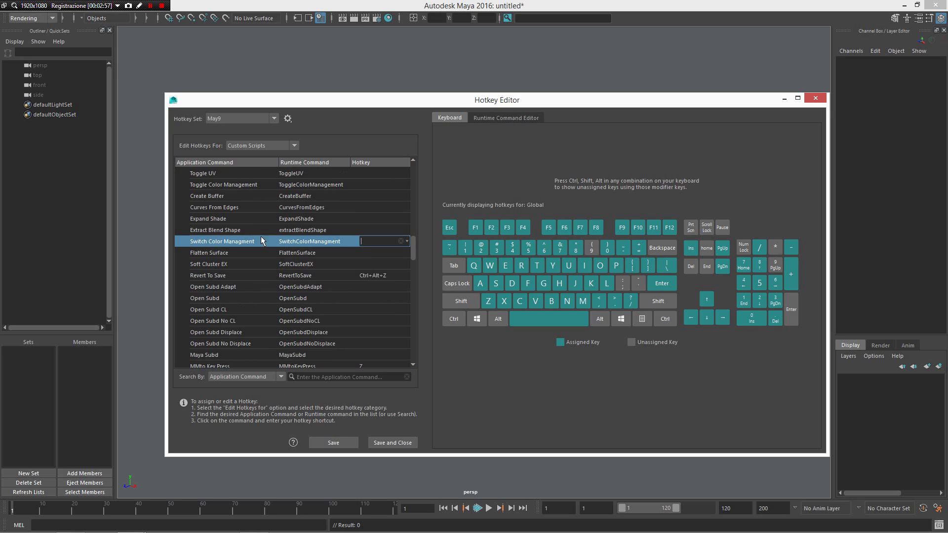
{"action": "left_click", "coordinate": [506, 118]}
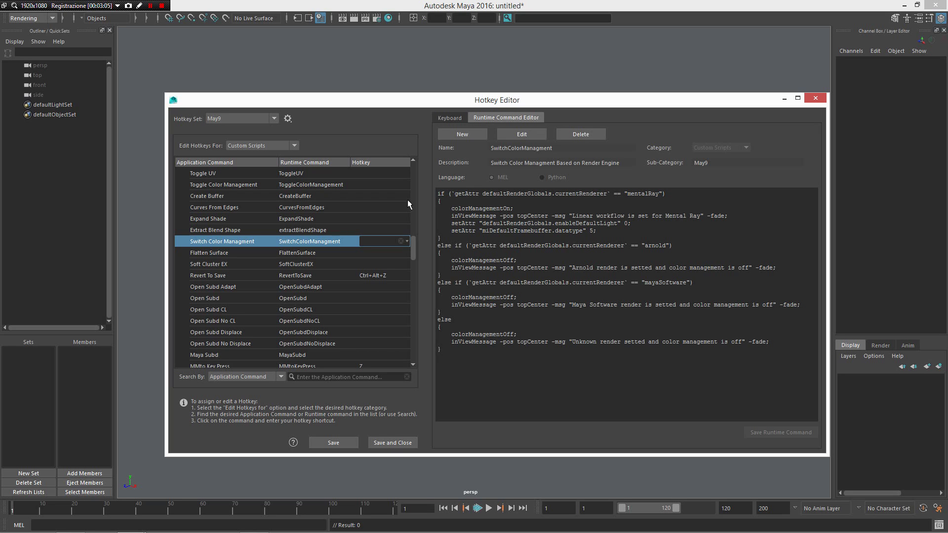
{"action": "left_click_drag", "start_coordinate": [455, 193], "coordinate": [608, 194]}
{"action": "key", "text": "ctrl+c"}
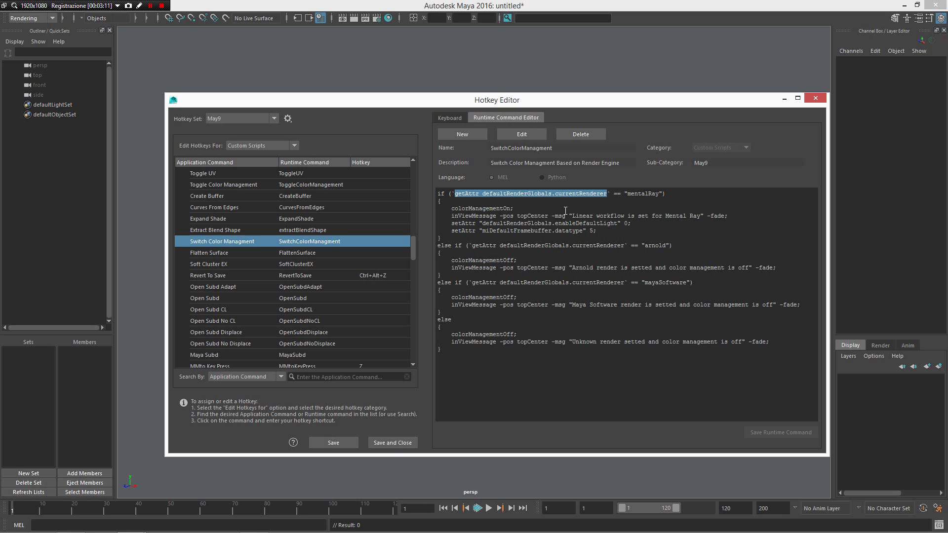
Run 'getAttr defaultRenderGlobals.currentRenderer' in the MEL command line, returning arnold.
{"action": "left_click", "coordinate": [59, 524]}
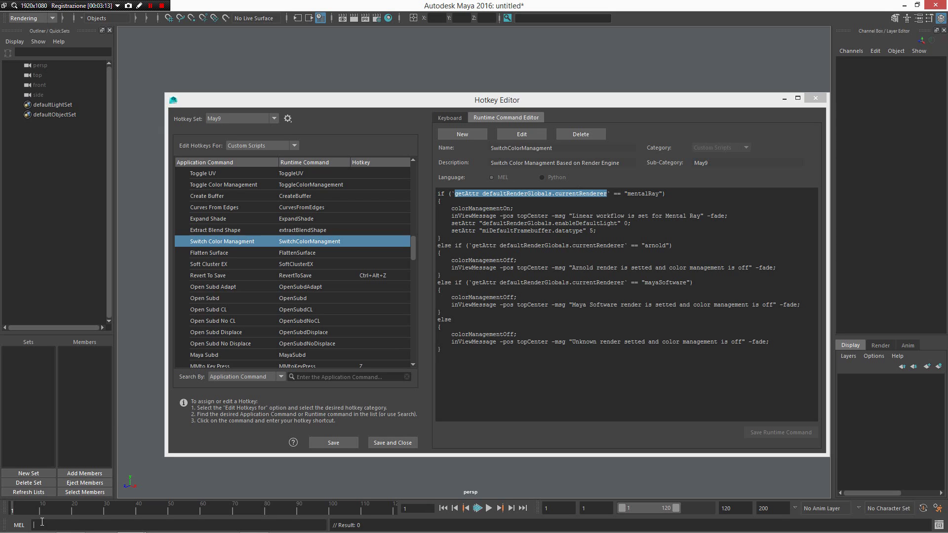
{"action": "key", "text": "ctrl+v"}
{"action": "key", "text": "Return"}
Move the Hotkey Editor aside and browse the light types without creating one.
{"action": "left_click_drag", "start_coordinate": [670, 101], "coordinate": [76, 153]}
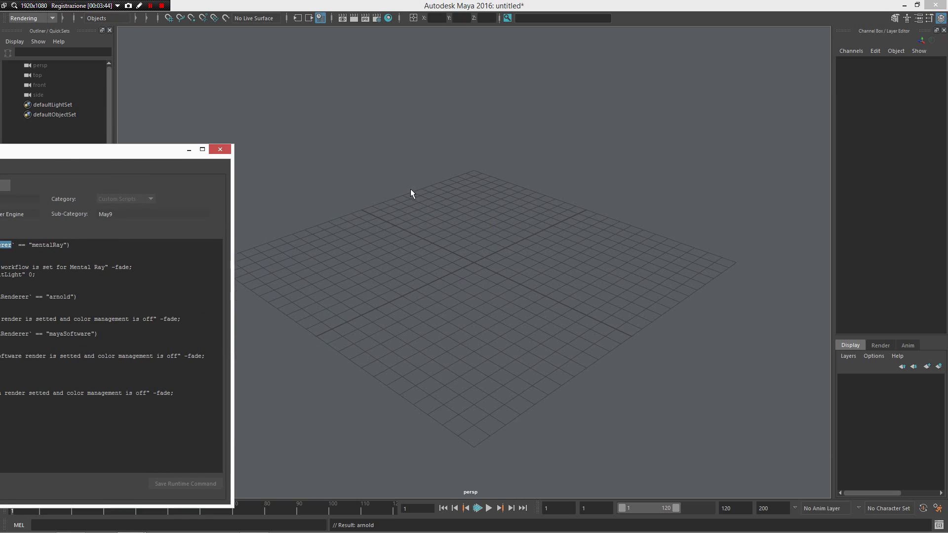
{"action": "right_click_drag", "start_coordinate": [533, 219], "coordinate": [616, 262]}
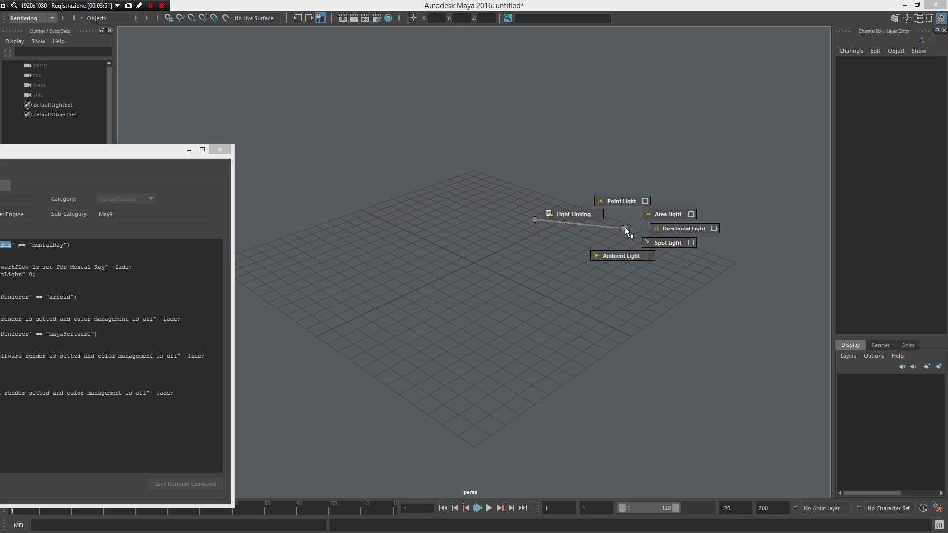
{"action": "right_click_drag", "start_coordinate": [624, 235], "coordinate": [623, 225]}
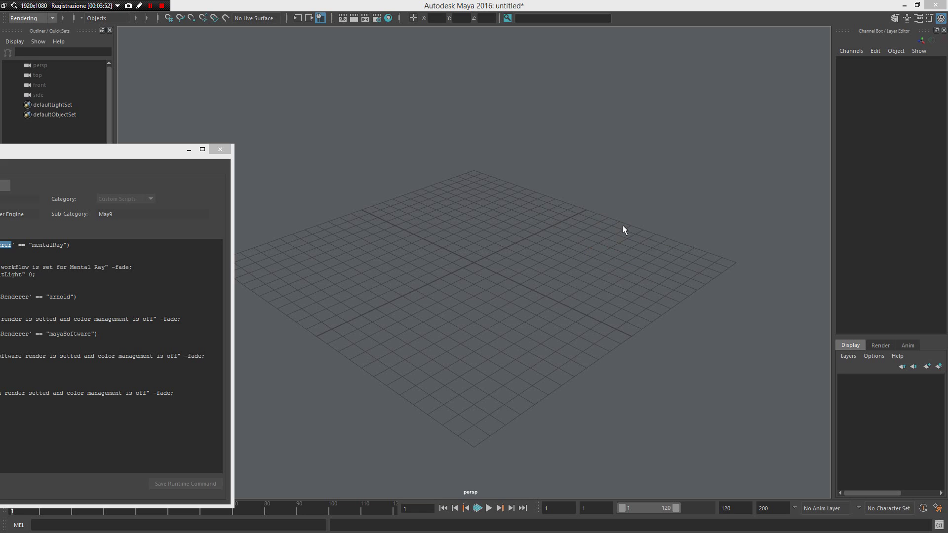
Show the Shelf and switch it to the Arnold shelf tab.
{"action": "right_click", "coordinate": [5, 19]}
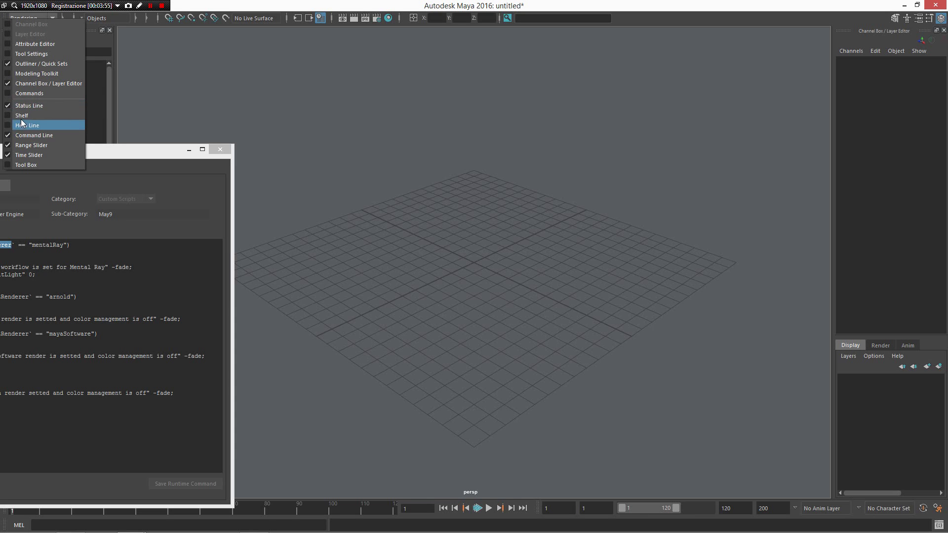
{"action": "left_click", "coordinate": [20, 116]}
{"action": "left_click", "coordinate": [14, 35]}
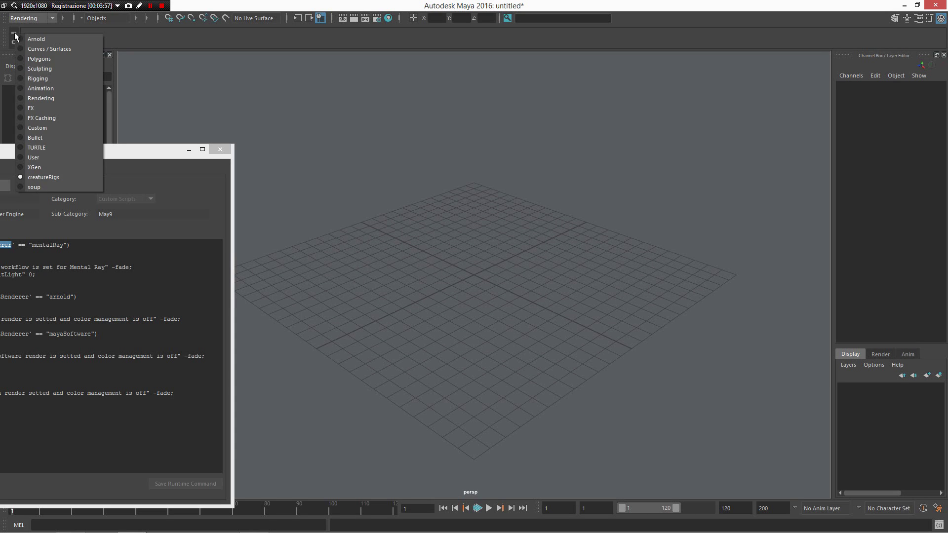
{"action": "left_click", "coordinate": [57, 38]}
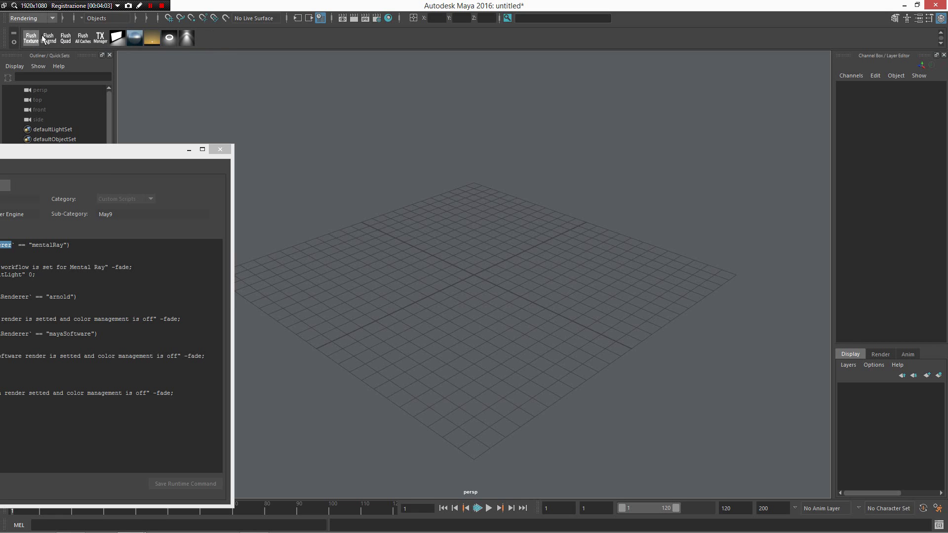
Open the photometric light shelf button in the Shelf Editor and select its Python command.
{"action": "right_click", "coordinate": [194, 36]}
{"action": "right_click", "coordinate": [186, 34]}
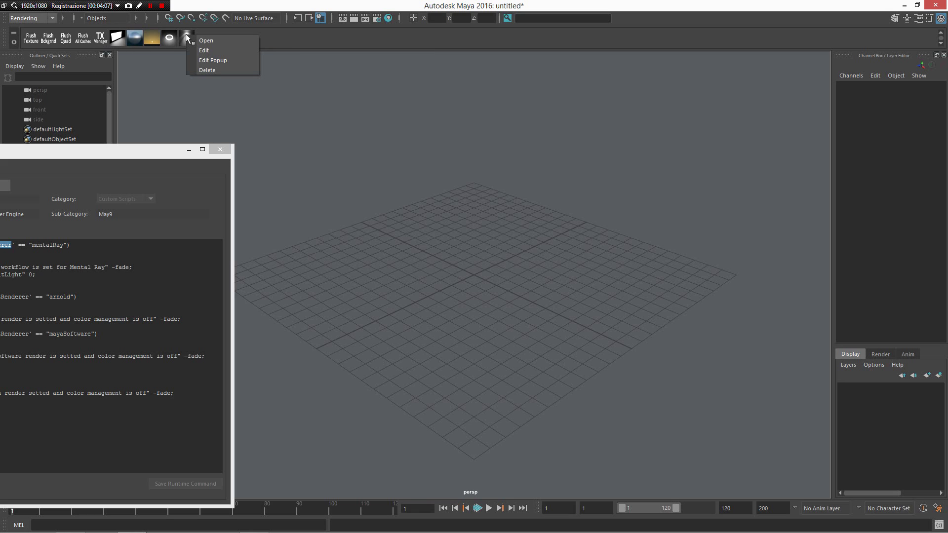
{"action": "left_click", "coordinate": [193, 51]}
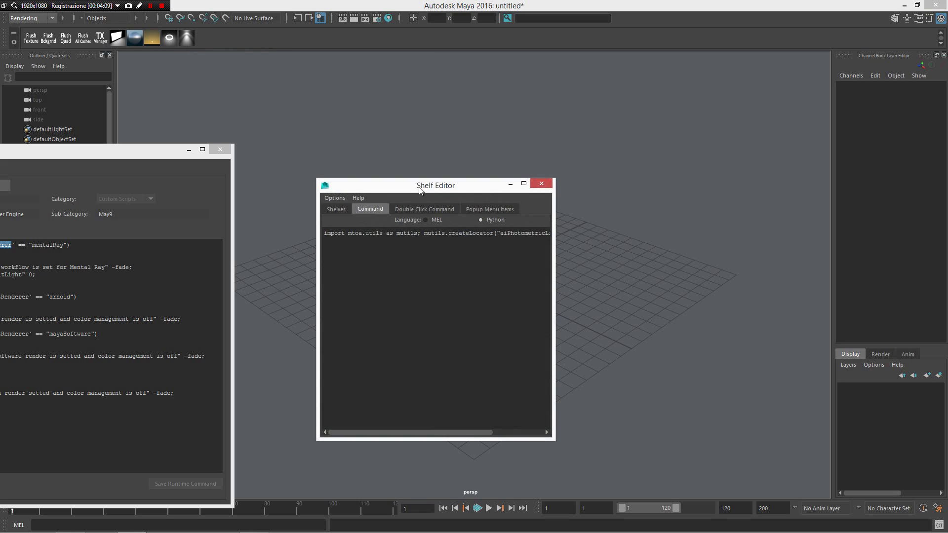
{"action": "left_click_drag", "start_coordinate": [419, 191], "coordinate": [525, 207]}
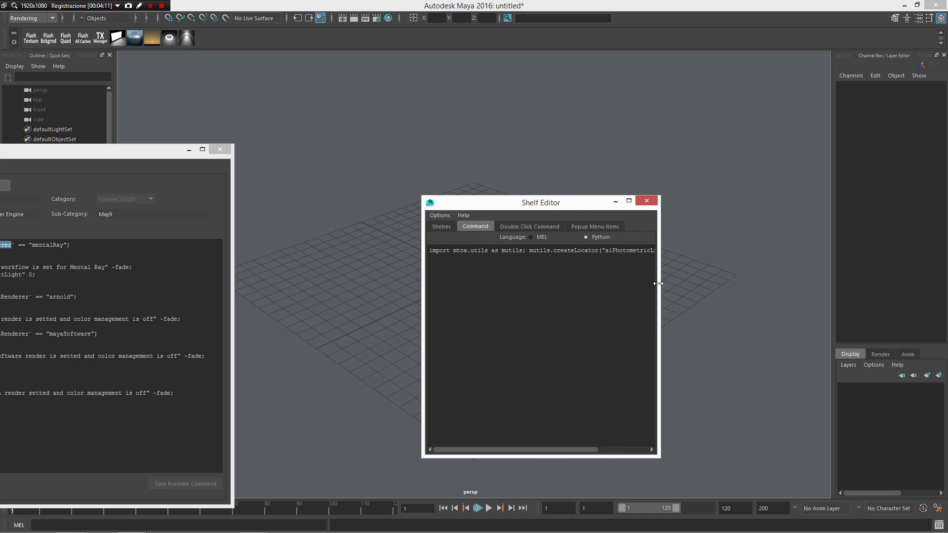
{"action": "left_click_drag", "start_coordinate": [659, 288], "coordinate": [922, 300]}
{"action": "triple_click", "coordinate": [492, 251]}
{"action": "key", "text": "ctrl+c"}
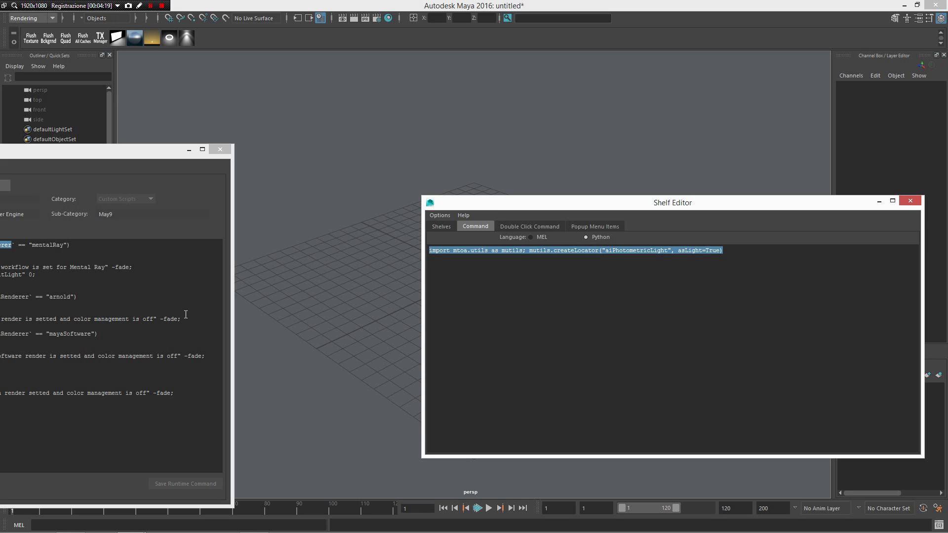
Test the command in the Python command line, creating then deleting aiPhotometricLight1.
{"action": "left_click", "coordinate": [19, 525]}
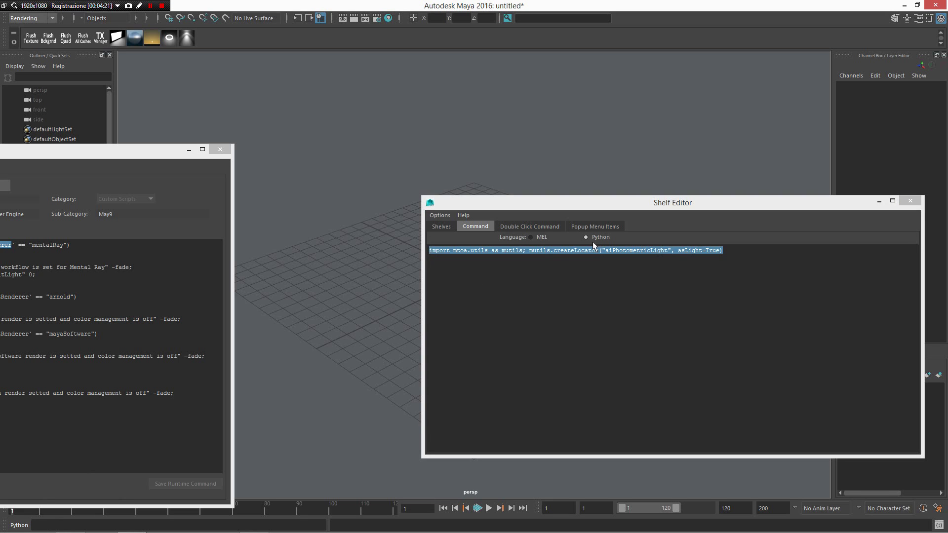
{"action": "key", "text": "ctrl+v"}
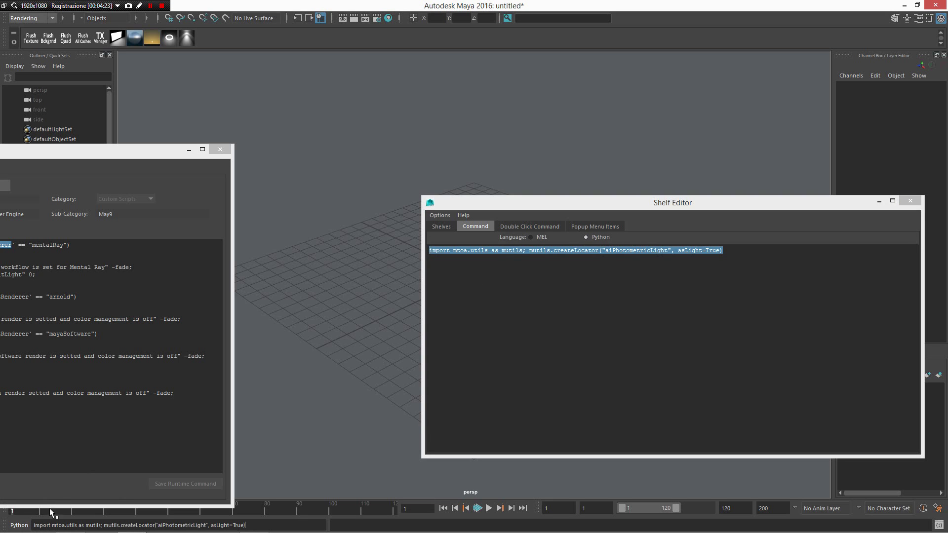
{"action": "key", "text": "Return"}
{"action": "left_click_drag", "start_coordinate": [601, 202], "coordinate": [449, 227]}
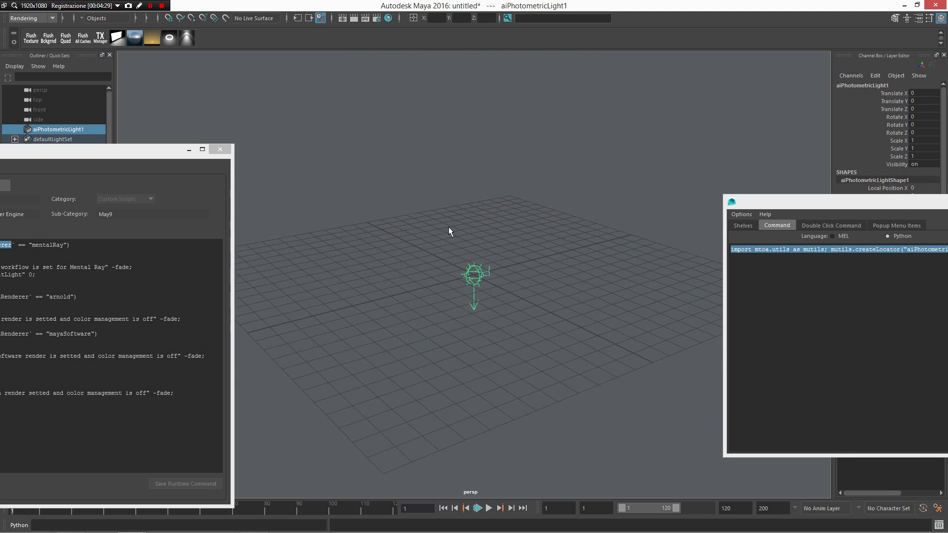
{"action": "key", "text": "Delete"}
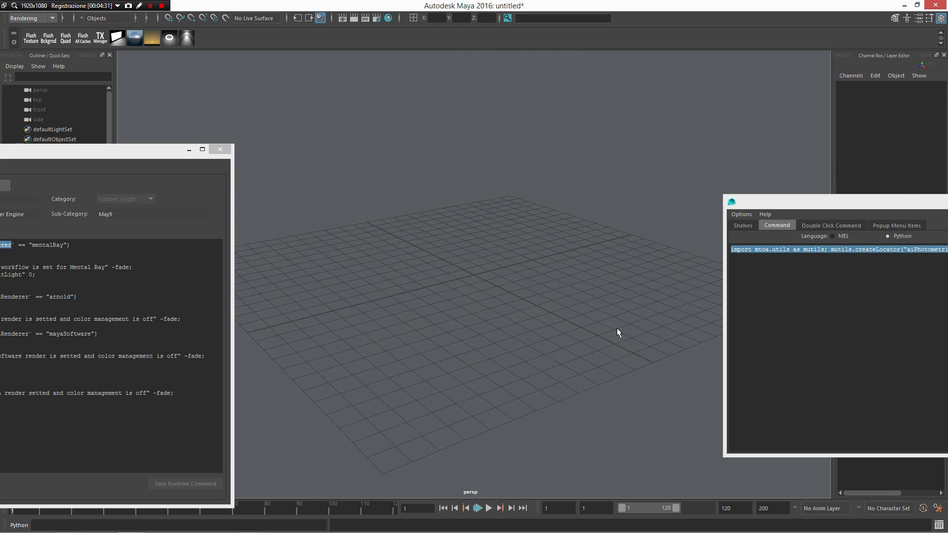
{"action": "left_click_drag", "start_coordinate": [830, 204], "coordinate": [830, 157]}
{"action": "left_click_drag", "start_coordinate": [754, 153], "coordinate": [467, 172]}
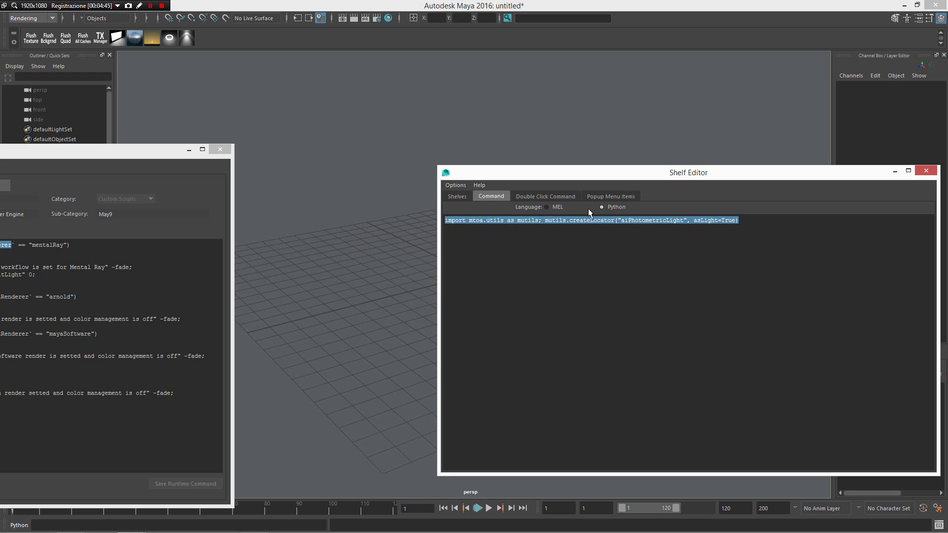
{"action": "left_click_drag", "start_coordinate": [172, 151], "coordinate": [659, 56]}
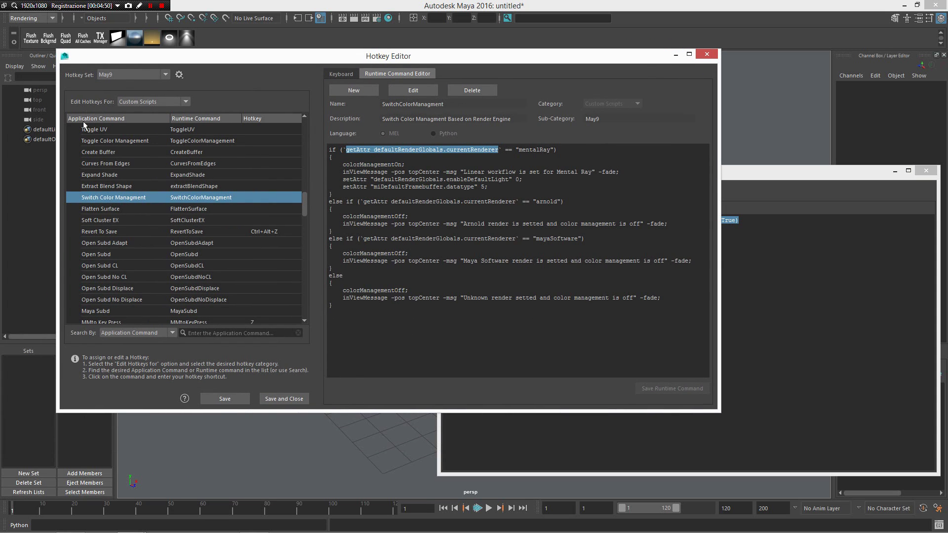
Start a new runtime command and paste the photometric light command as its code.
{"action": "scroll", "coordinate": [118, 172], "scroll_direction": "down", "scroll_amount": 10}
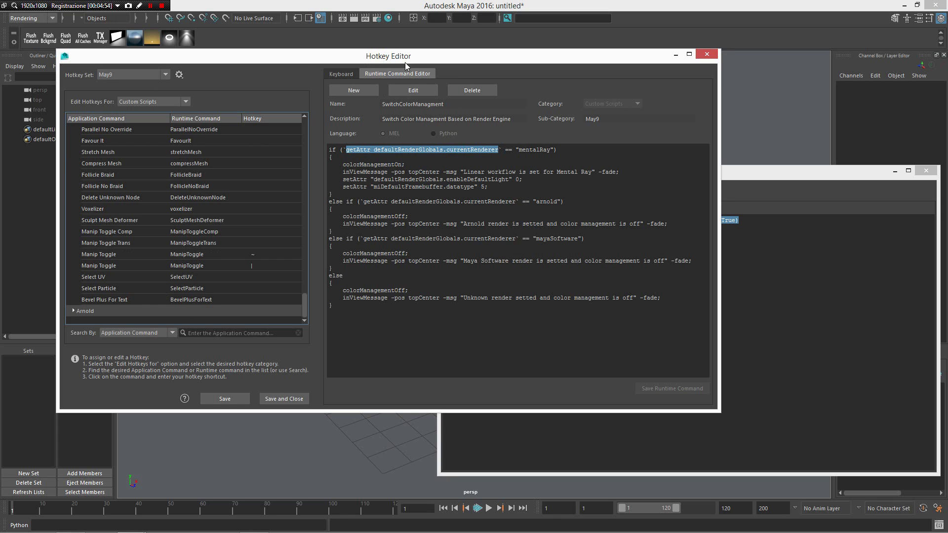
{"action": "left_click_drag", "start_coordinate": [405, 62], "coordinate": [387, 71]}
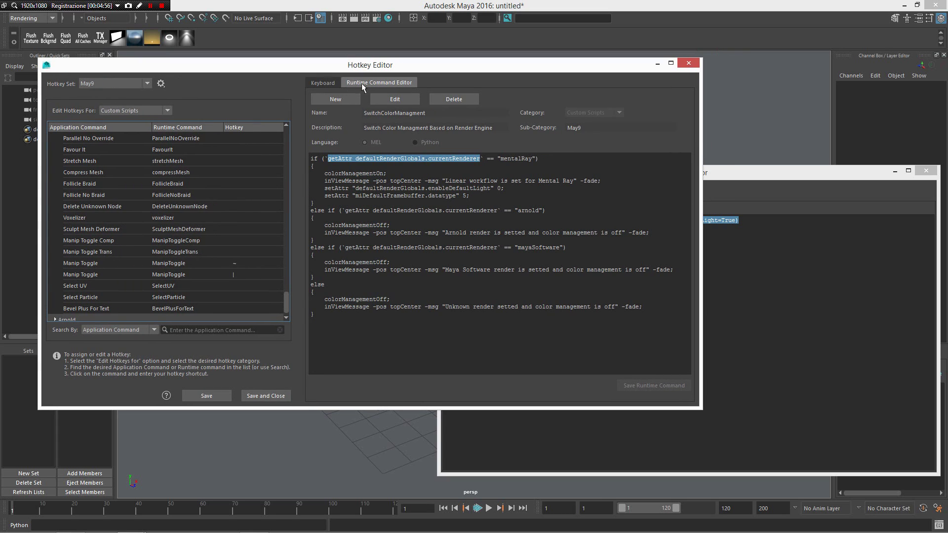
{"action": "left_click", "coordinate": [335, 99]}
{"action": "left_click", "coordinate": [790, 173]}
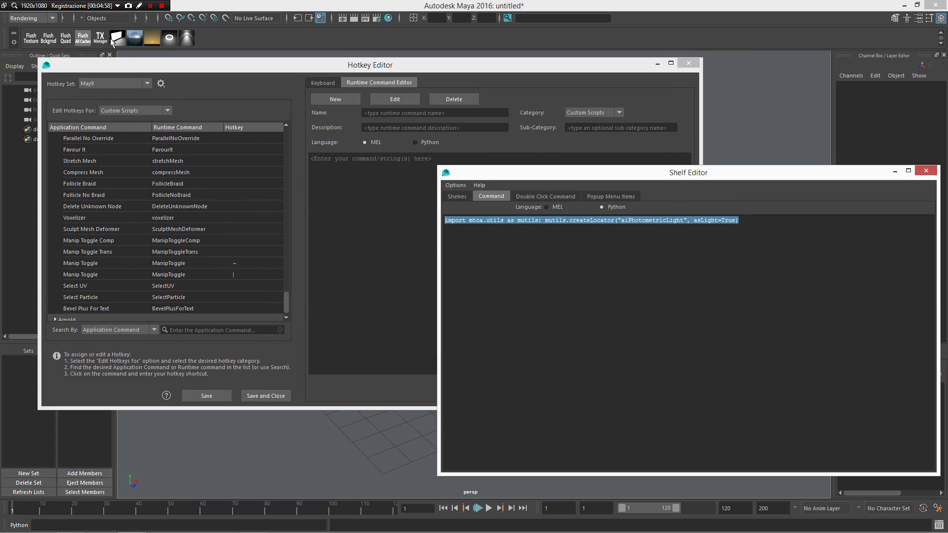
{"action": "key", "text": "ctrl+c"}
{"action": "left_click", "coordinate": [396, 190]}
{"action": "key", "text": "ctrl+v"}
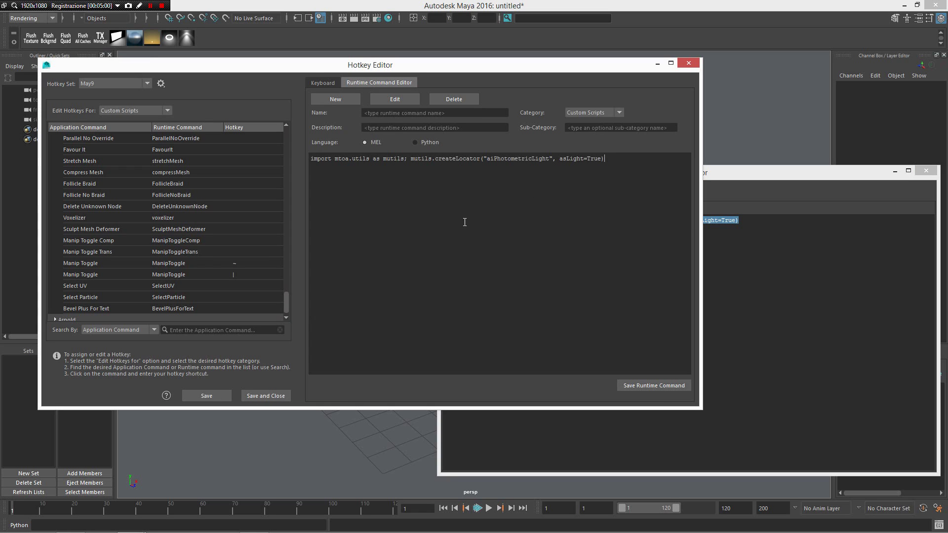
Name the runtime command PhotometricLight and save it.
{"action": "double_click", "coordinate": [514, 159]}
{"action": "left_click_drag", "start_coordinate": [549, 159], "coordinate": [496, 161]}
{"action": "key", "text": "ctrl+c"}
{"action": "left_click", "coordinate": [435, 113]}
{"action": "key", "text": "ctrl+v"}
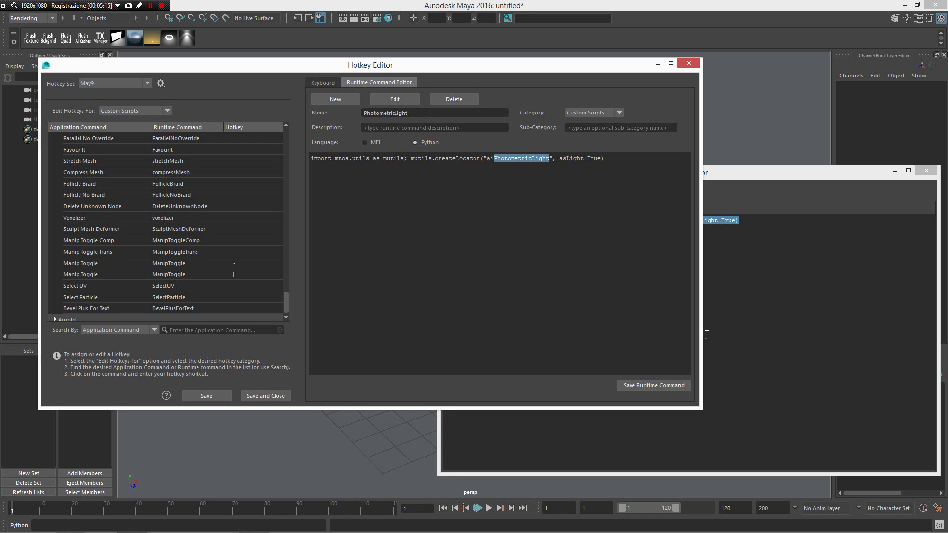
{"action": "left_click", "coordinate": [645, 384]}
{"action": "left_click", "coordinate": [485, 279]}
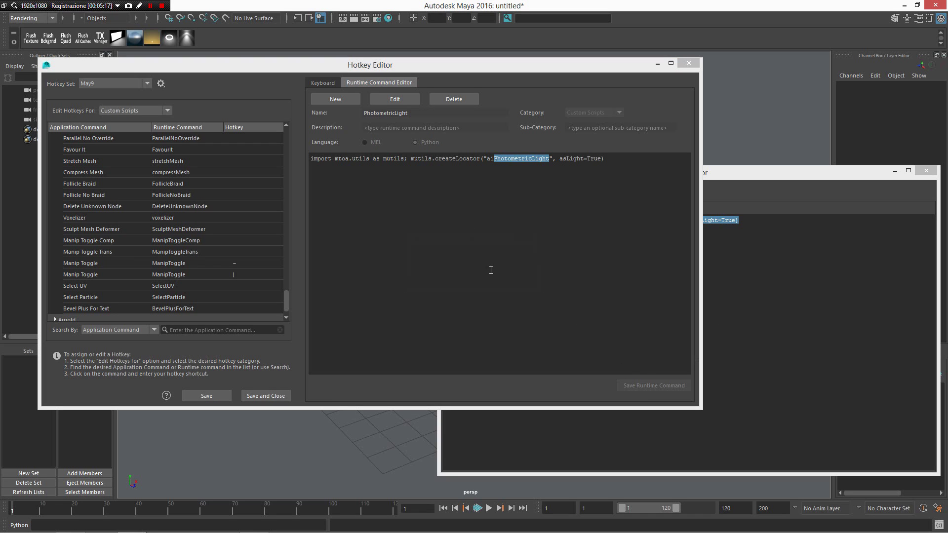
{"action": "scroll", "coordinate": [175, 232], "scroll_direction": "down", "scroll_amount": 1}
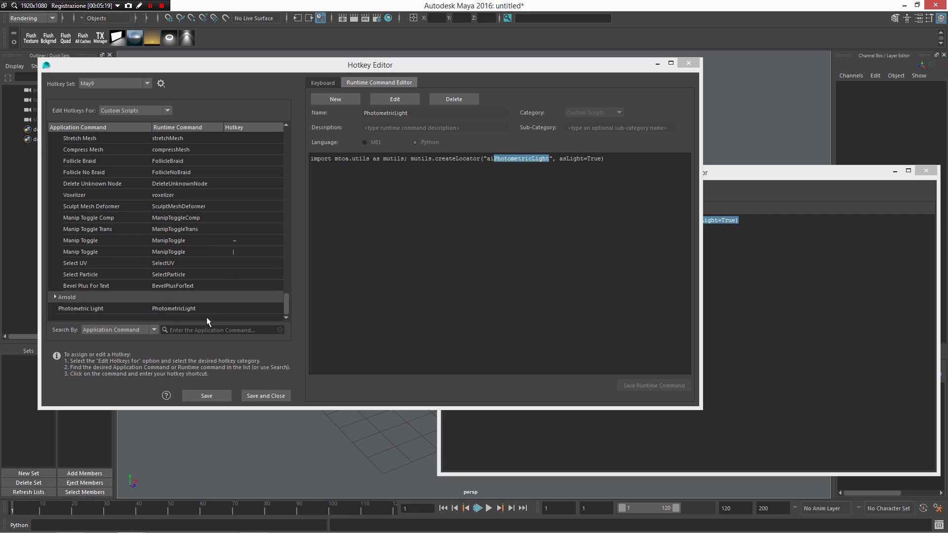
Select the Photometric Light command and save the hotkey settings.
{"action": "left_click", "coordinate": [163, 308]}
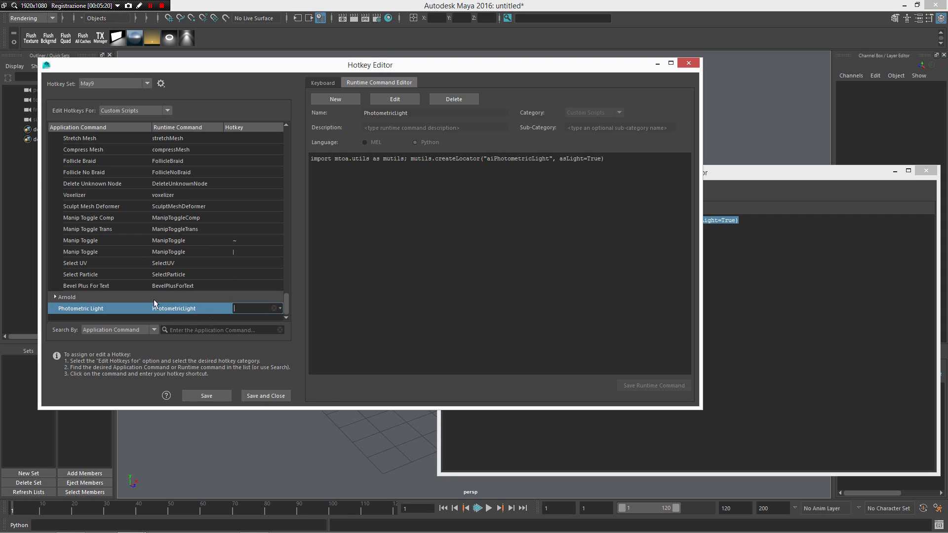
{"action": "left_click", "coordinate": [216, 392]}
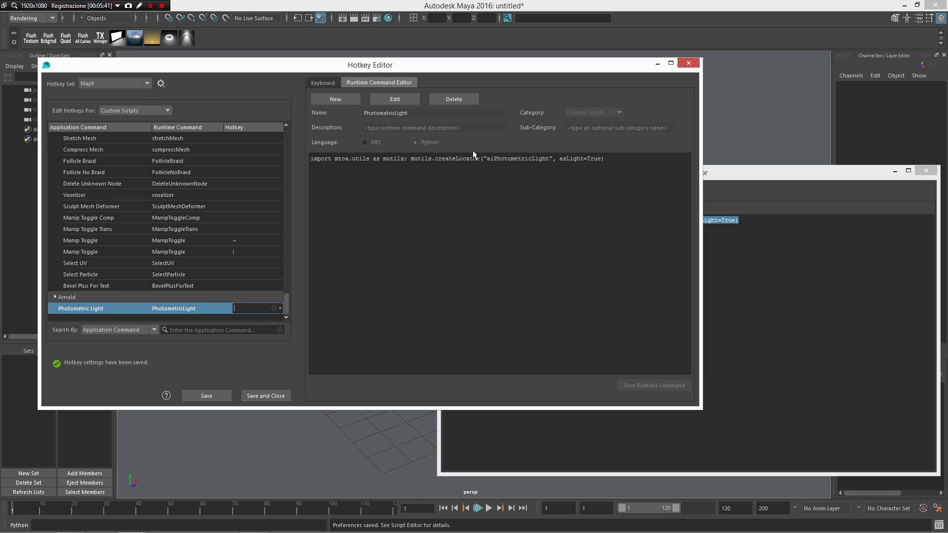
{"action": "left_click", "coordinate": [273, 463]}
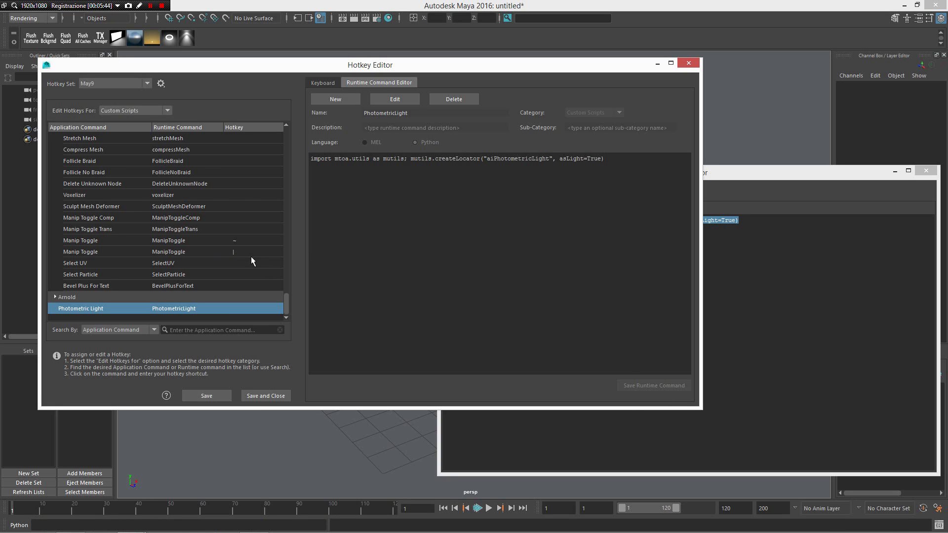
Show the Switch Color Managment command's MEL script from the Custom Scripts list.
{"action": "scroll", "coordinate": [250, 243], "scroll_direction": "up", "scroll_amount": 15}
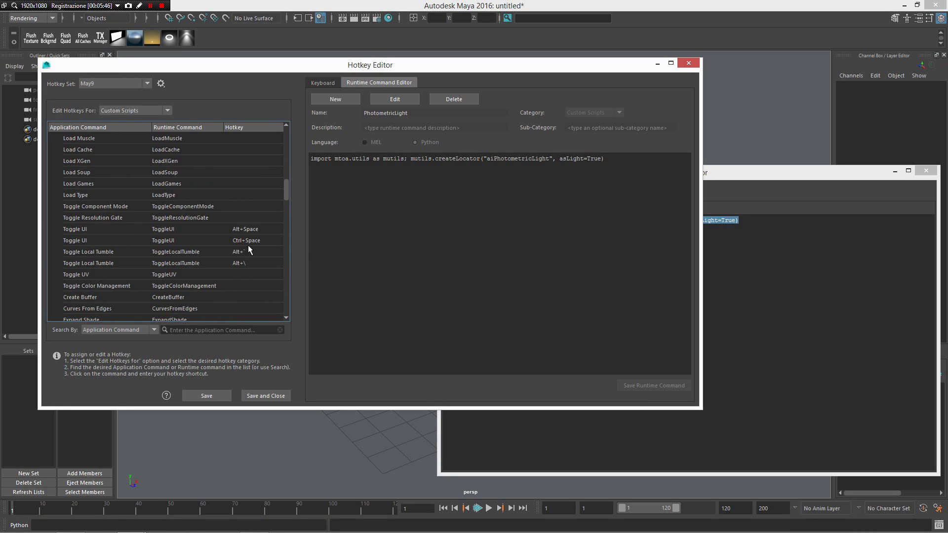
{"action": "scroll", "coordinate": [248, 245], "scroll_direction": "up", "scroll_amount": 10}
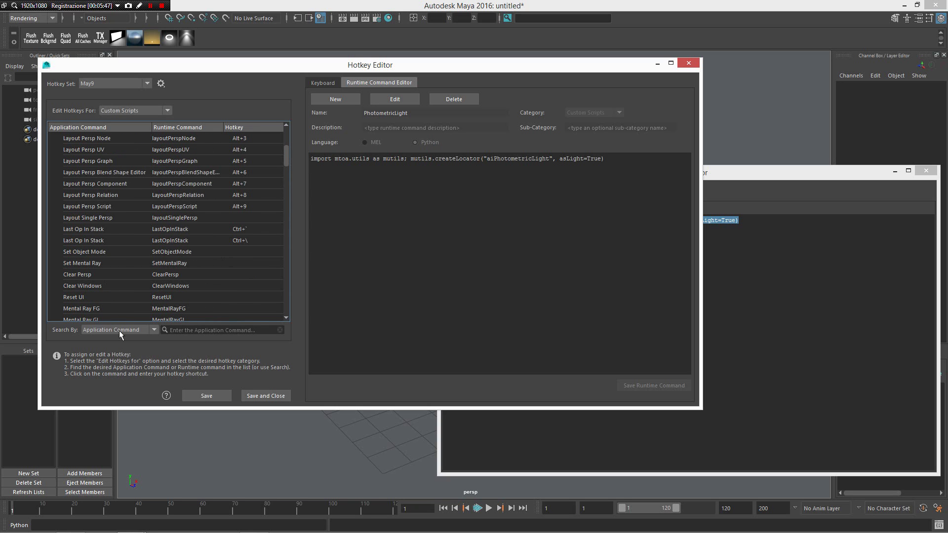
{"action": "scroll", "coordinate": [120, 278], "scroll_direction": "up", "scroll_amount": 3}
{"action": "scroll", "coordinate": [112, 197], "scroll_direction": "down", "scroll_amount": 6}
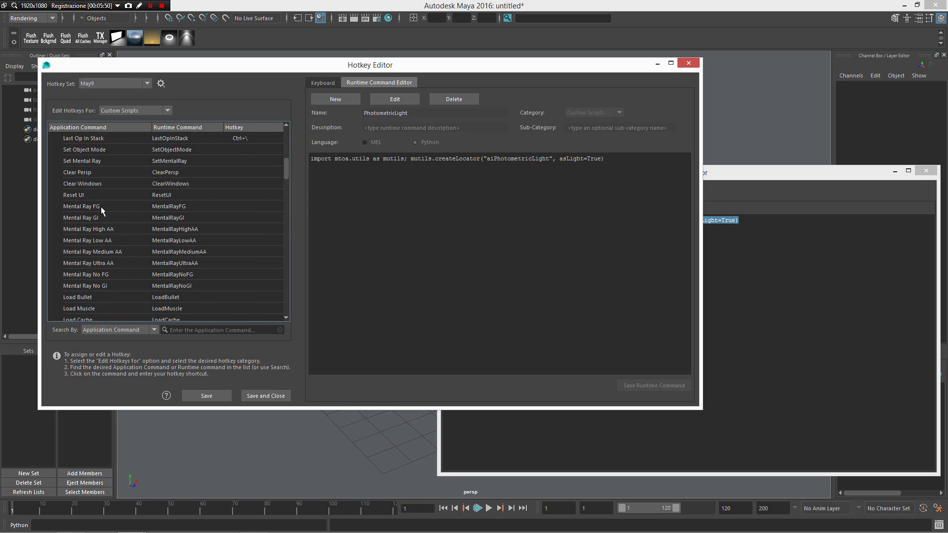
{"action": "scroll", "coordinate": [117, 246], "scroll_direction": "down", "scroll_amount": 12}
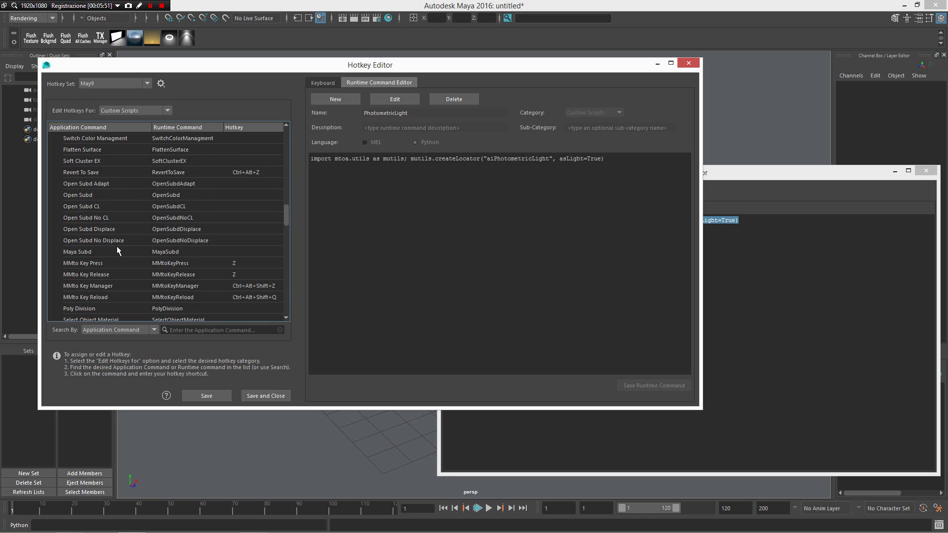
{"action": "scroll", "coordinate": [116, 246], "scroll_direction": "down", "scroll_amount": 10}
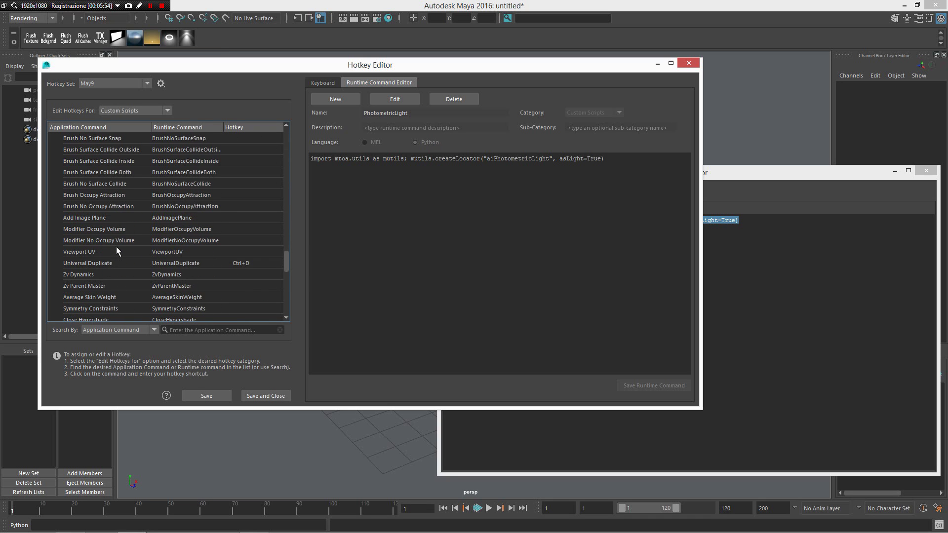
{"action": "scroll", "coordinate": [116, 245], "scroll_direction": "up", "scroll_amount": 10}
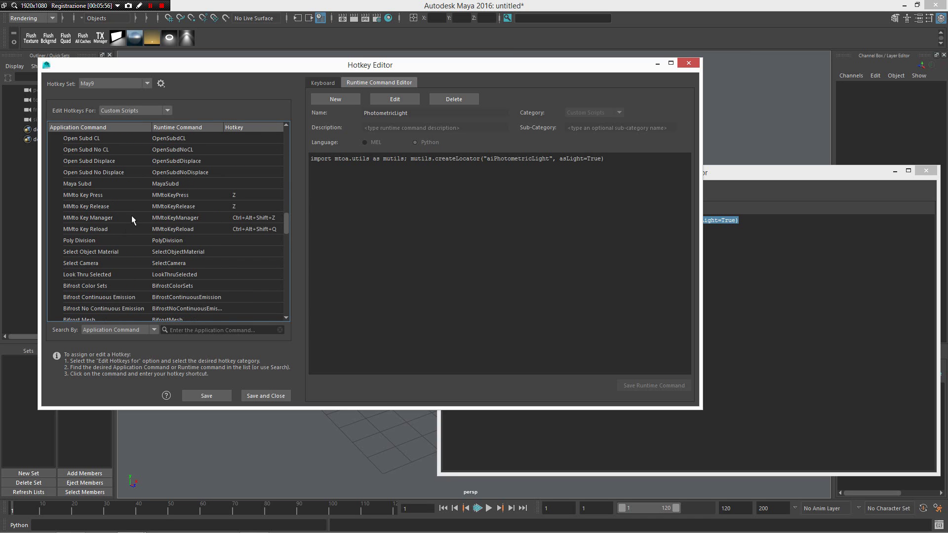
{"action": "scroll", "coordinate": [132, 215], "scroll_direction": "up", "scroll_amount": 3}
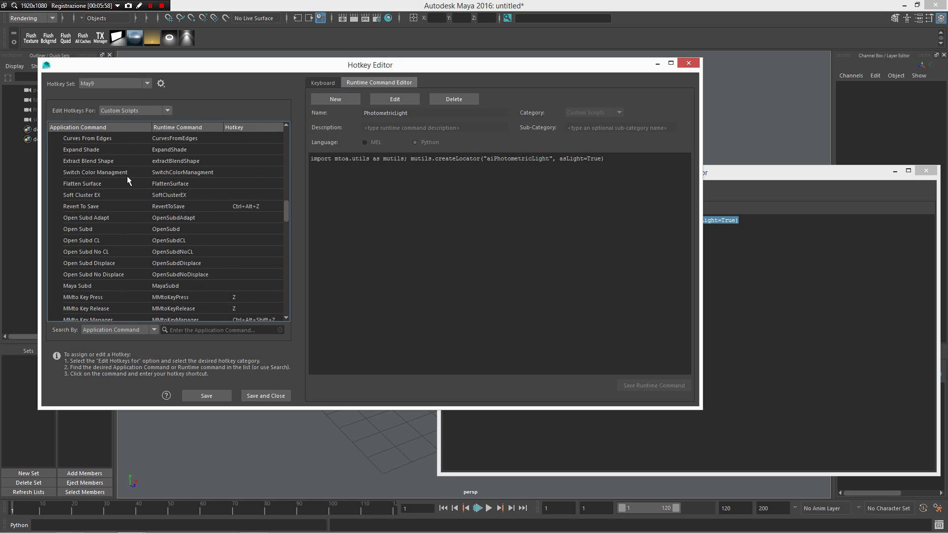
{"action": "left_click", "coordinate": [127, 175]}
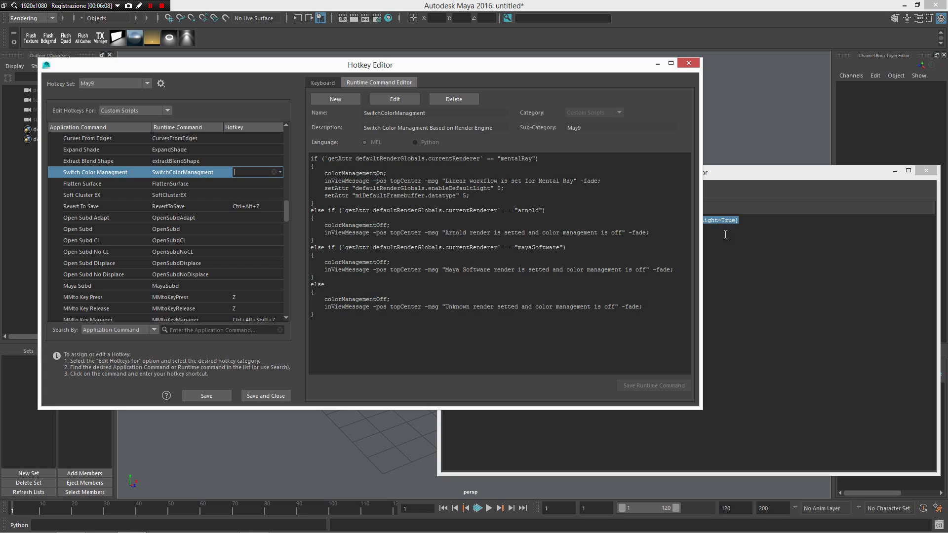
Highlight the script's arnold renderer condition line and open File Explorer.
{"action": "left_click", "coordinate": [548, 210]}
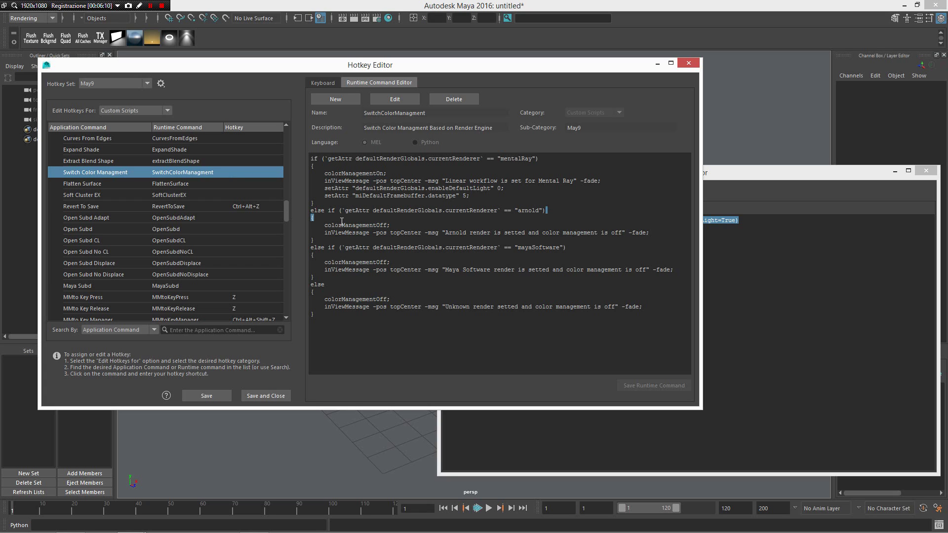
{"action": "key", "text": "shift+Home"}
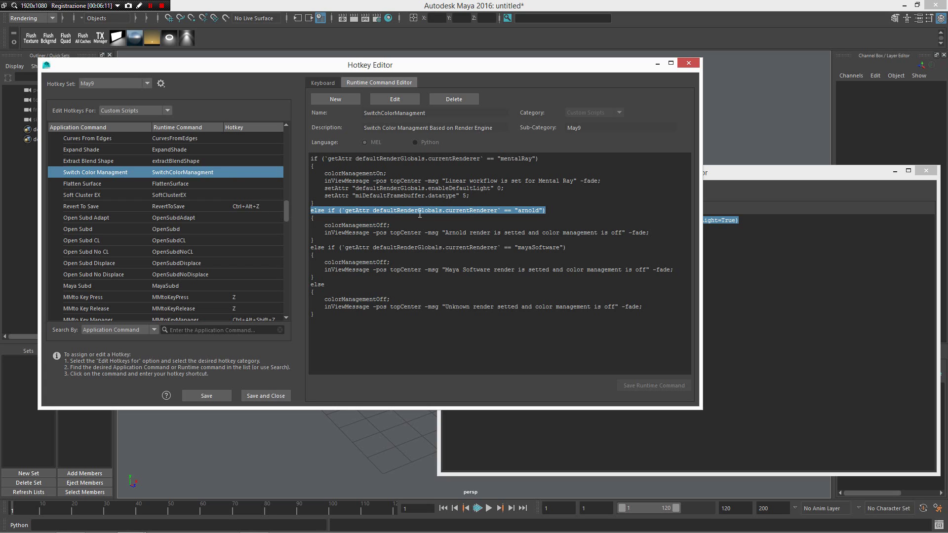
{"action": "mouse_move", "coordinate": [468, 532]}
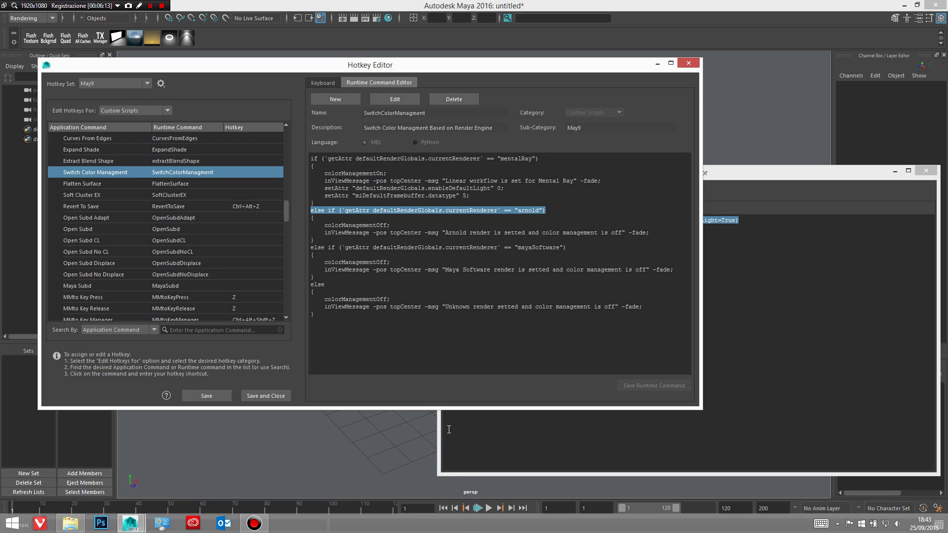
{"action": "left_click", "coordinate": [70, 523]}
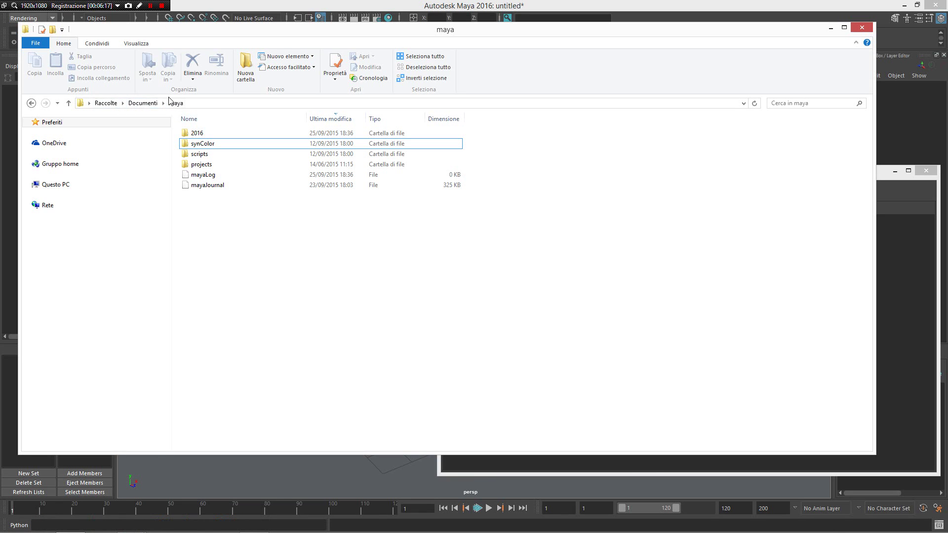
Open the 2016 folder in Explorer, then return to Maya and bring up its menus.
{"action": "double_click", "coordinate": [205, 133]}
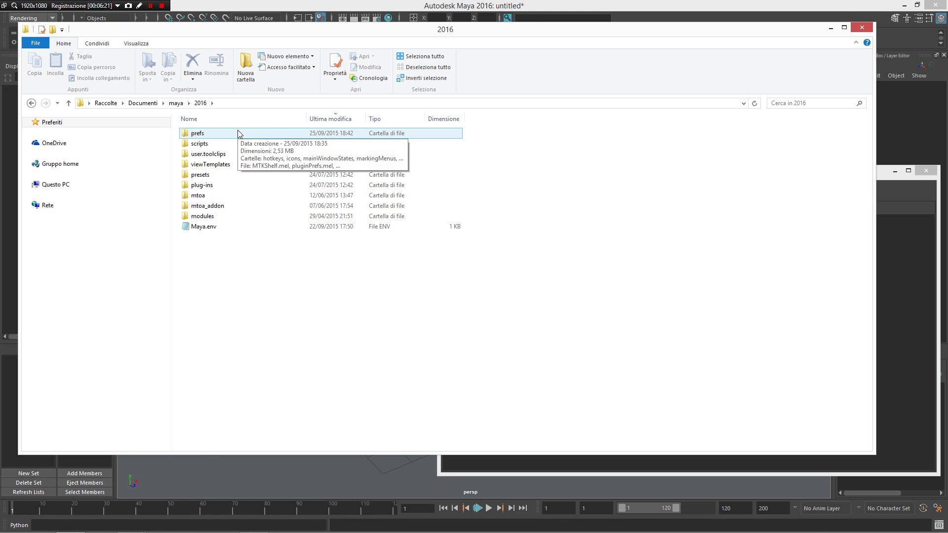
{"action": "left_click", "coordinate": [632, 3]}
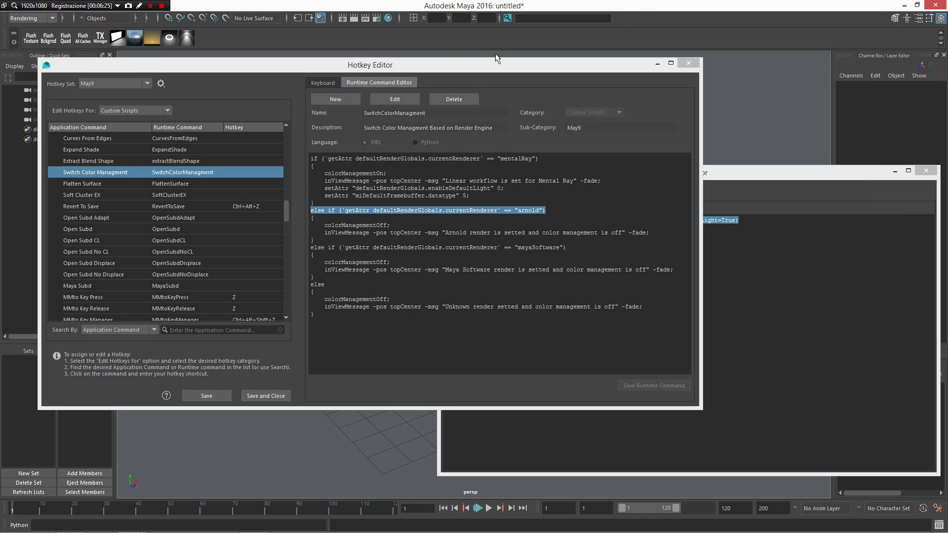
{"action": "key", "text": "space"}
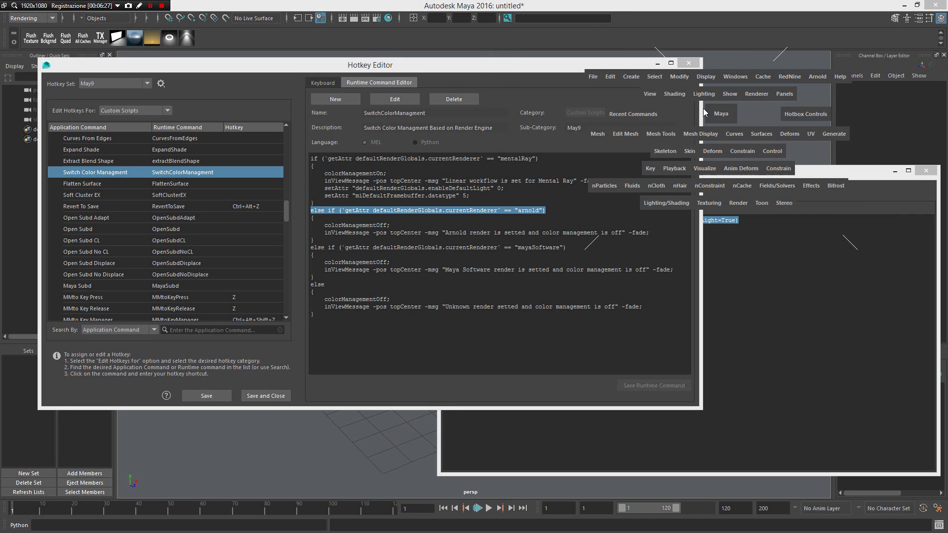
Open the All_MM marking menu in the Marking Menu Editor from Settings/Preferences.
{"action": "left_click", "coordinate": [729, 80]}
{"action": "mouse_move", "coordinate": [763, 144]}
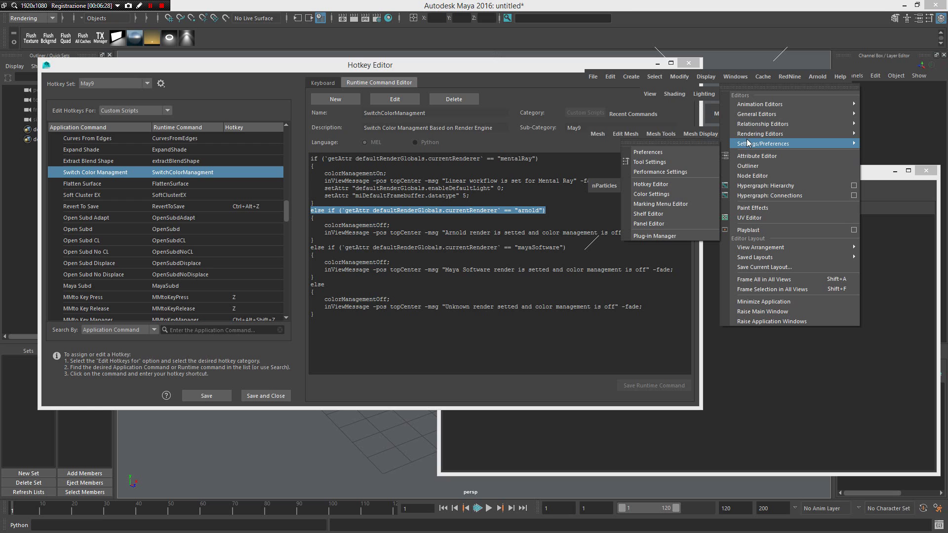
{"action": "left_click", "coordinate": [673, 204]}
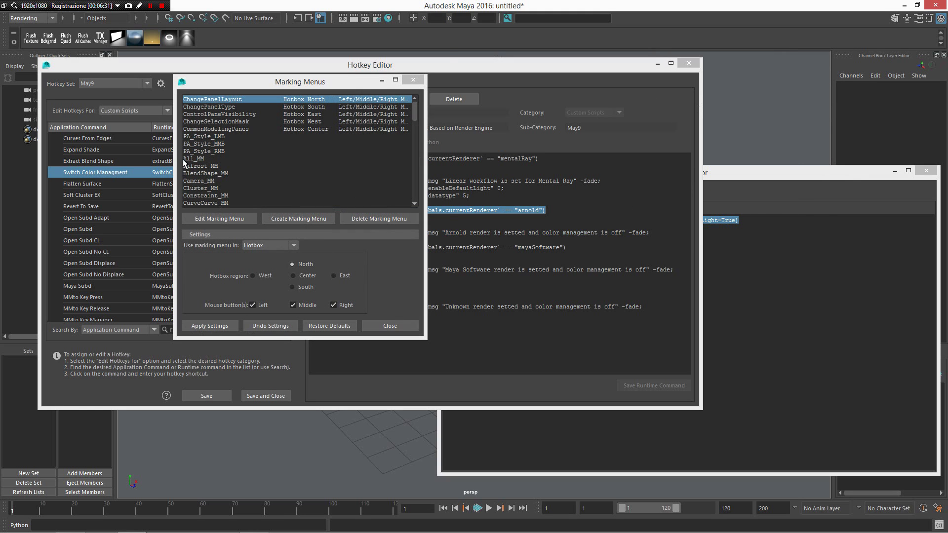
{"action": "double_click", "coordinate": [187, 158]}
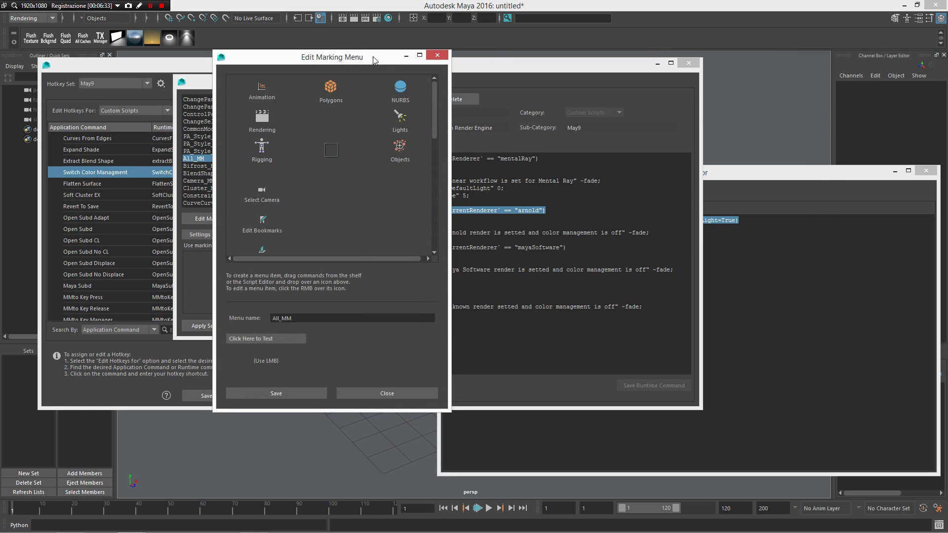
Move the All_MM editor aside to review it, close it, and switch back to Explorer.
{"action": "left_click_drag", "start_coordinate": [375, 60], "coordinate": [578, 134]}
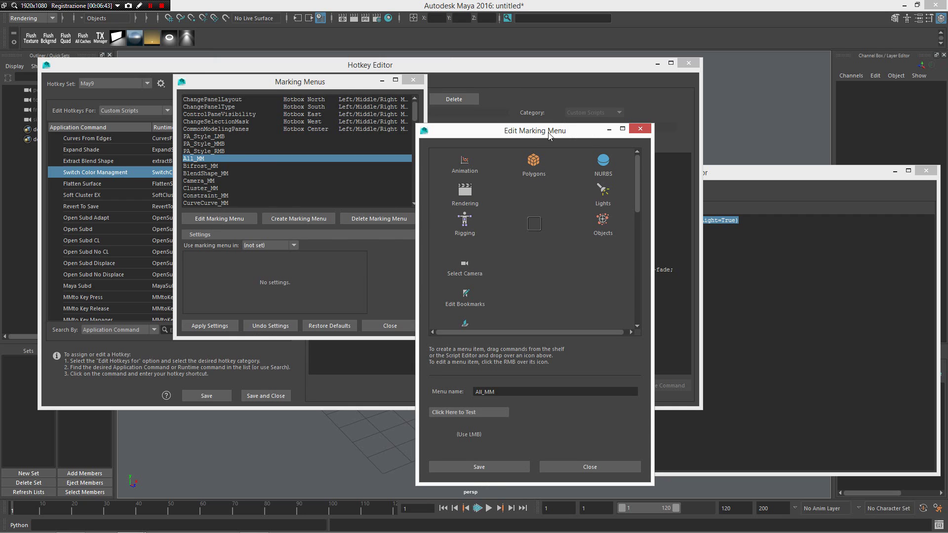
{"action": "left_click_drag", "start_coordinate": [577, 133], "coordinate": [614, 81]}
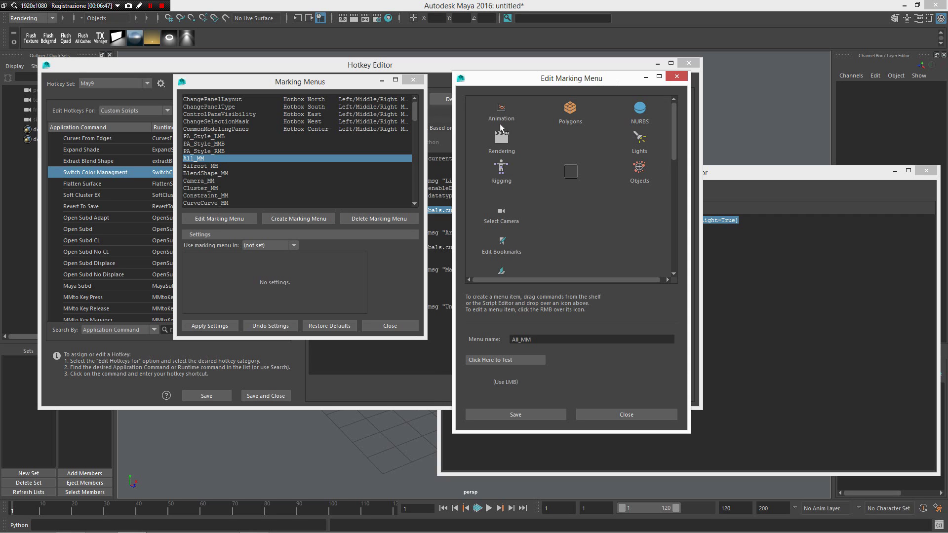
{"action": "left_click", "coordinate": [669, 416]}
{"action": "key", "text": "alt+Tab"}
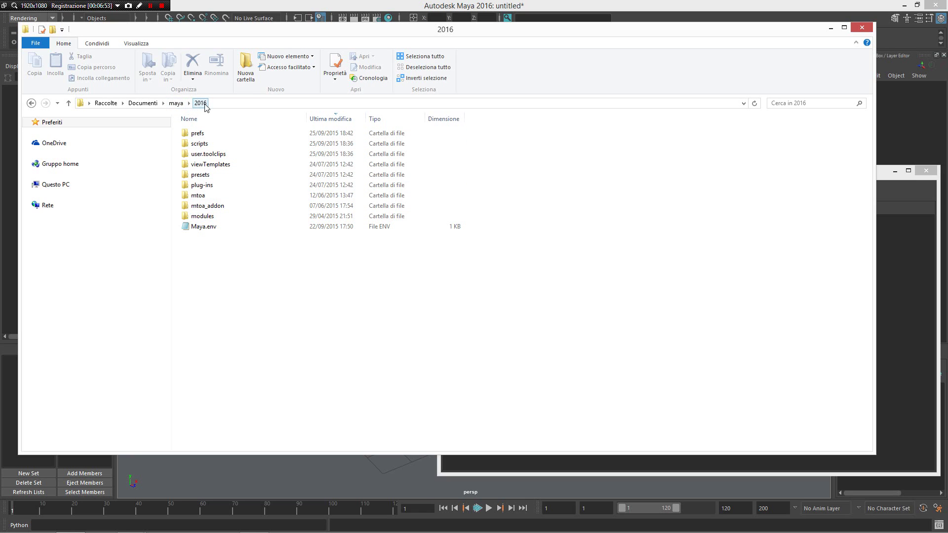
Navigate to the 2016\prefs\markingMenus folder.
{"action": "double_click", "coordinate": [224, 143]}
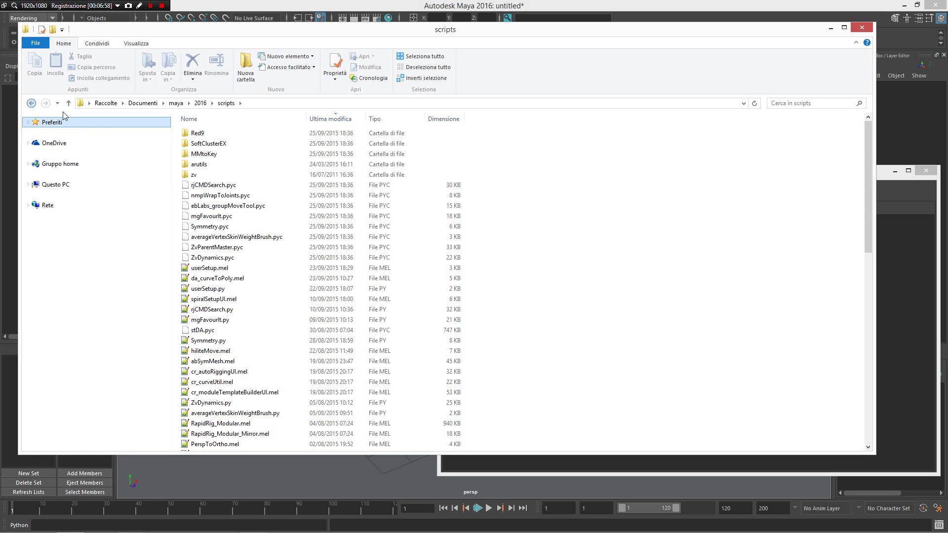
{"action": "left_click", "coordinate": [31, 103]}
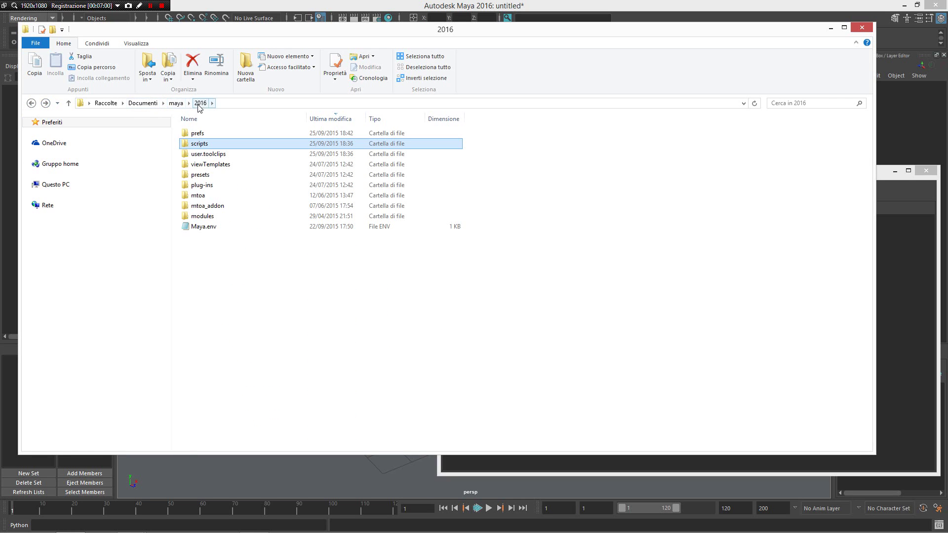
{"action": "double_click", "coordinate": [204, 133]}
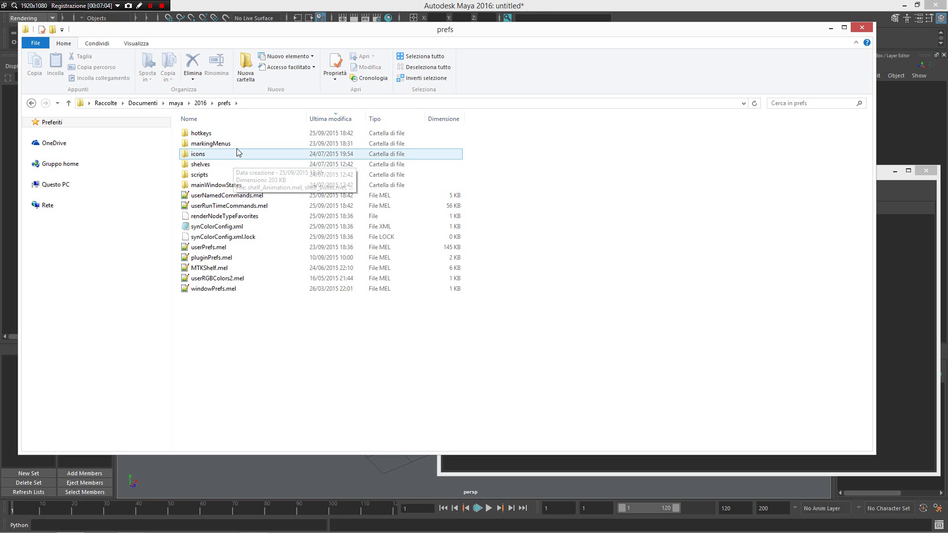
{"action": "double_click", "coordinate": [228, 144]}
Duplicate menu_All_MM.mel as a backup copy and open the original in Notepad++.
{"action": "left_click", "coordinate": [235, 132]}
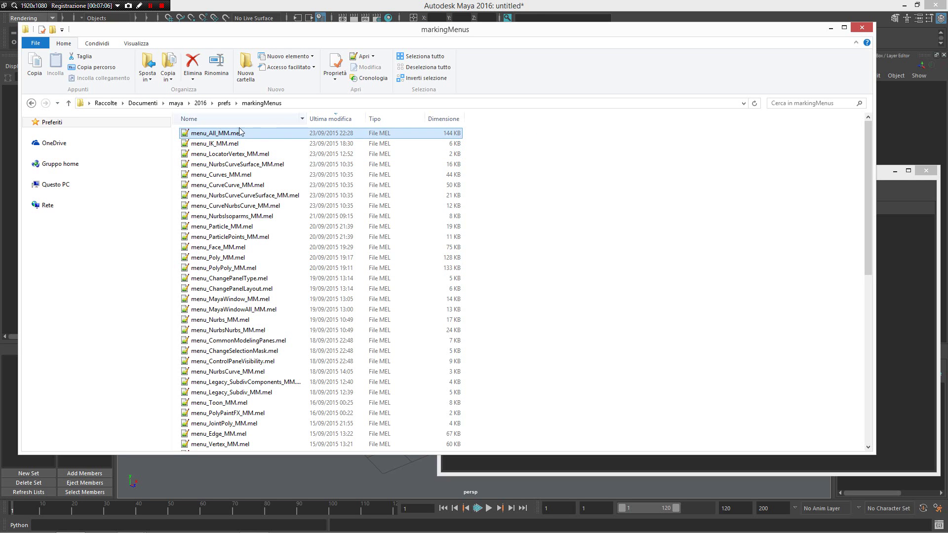
{"action": "left_click", "coordinate": [252, 146], "text": "shift"}
{"action": "key", "text": "ctrl+c"}
{"action": "key", "text": "ctrl+v"}
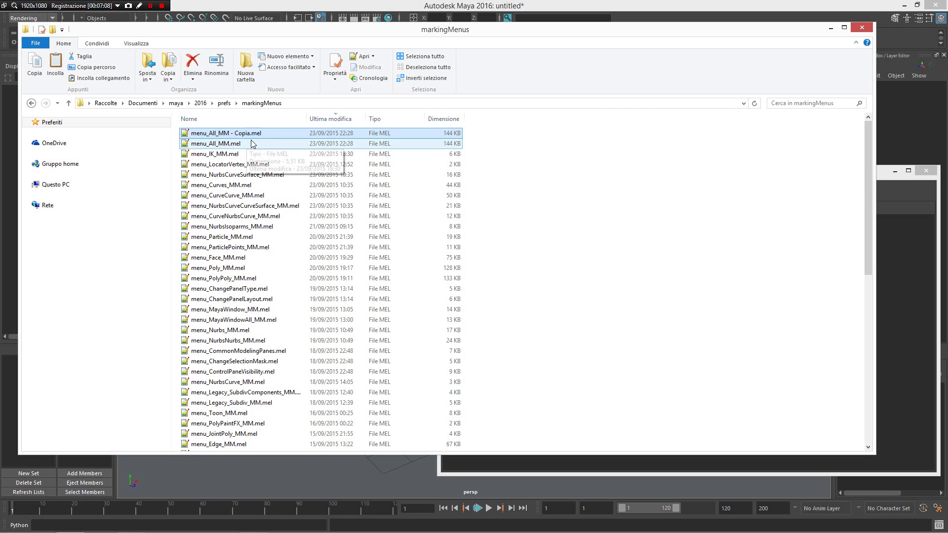
{"action": "double_click", "coordinate": [261, 144]}
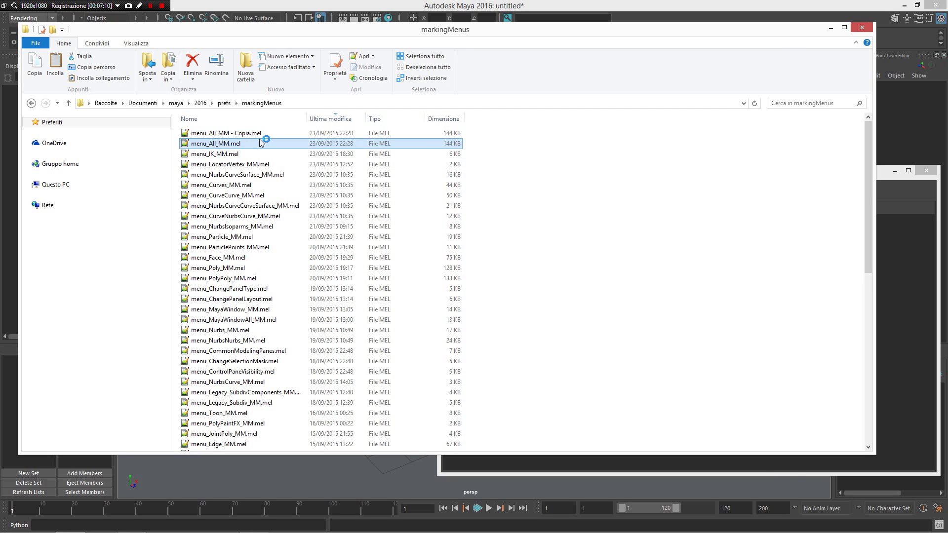
Search menu_All_MM.mel with a mistyped 'ambient light' term.
{"action": "key", "text": "ctrl+f"}
{"action": "type", "text": "a"}
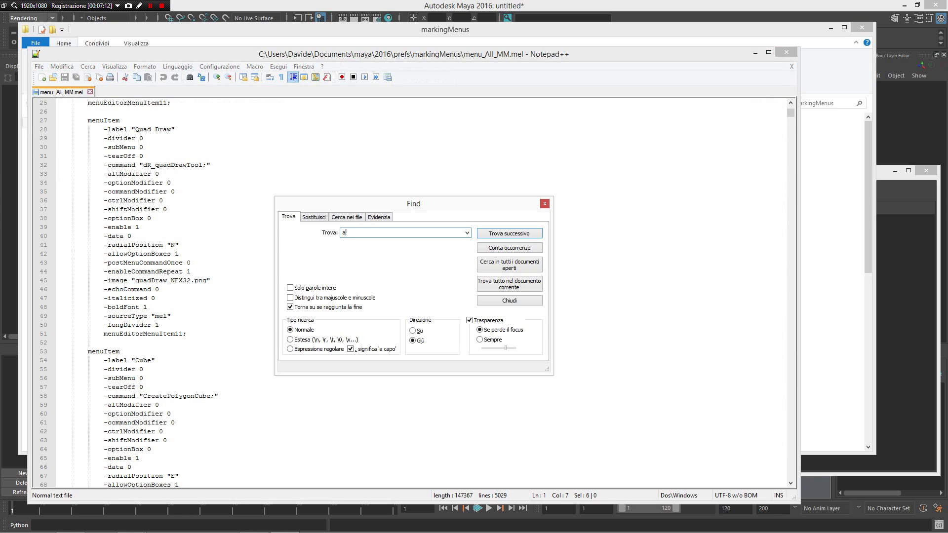
{"action": "type", "text": "mbinet lo"}
{"action": "key", "text": "BackSpace"}
{"action": "key", "text": "BackSpace"}
{"action": "key", "text": "BackSpace"}
{"action": "type", "text": "ient lighr"}
{"action": "key", "text": "Return"}
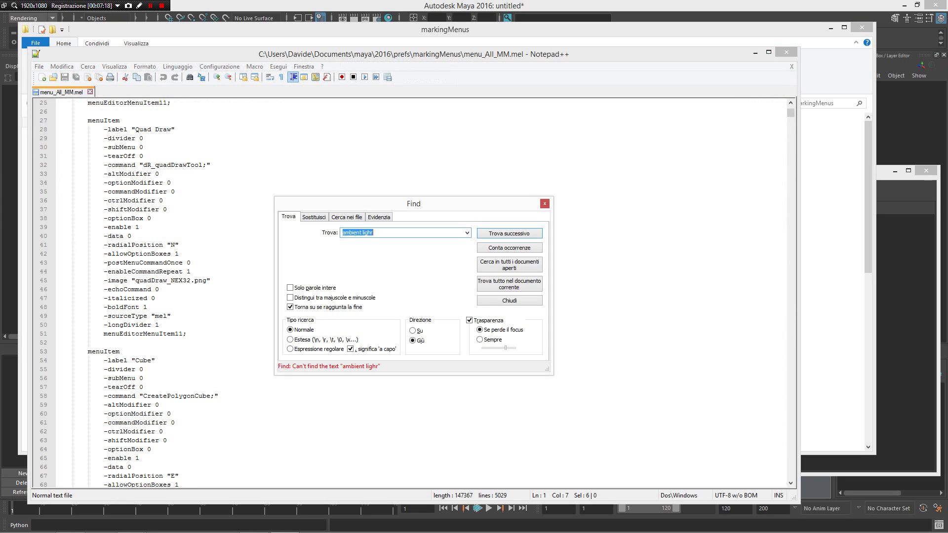
Search for 'ambient' to find the Ambient Light entry at line 2396, then close Find.
{"action": "key", "text": "End"}
{"action": "key", "text": "ctrl+a"}
{"action": "key", "text": "BackSpace"}
{"action": "type", "text": "AMBIWEN"}
{"action": "key", "text": "BackSpace"}
{"action": "key", "text": "BackSpace"}
{"action": "key", "text": "BackSpace"}
{"action": "key", "text": "BackSpace"}
{"action": "key", "text": "BackSpace"}
{"action": "type", "text": "ambient"}
{"action": "key", "text": "Return"}
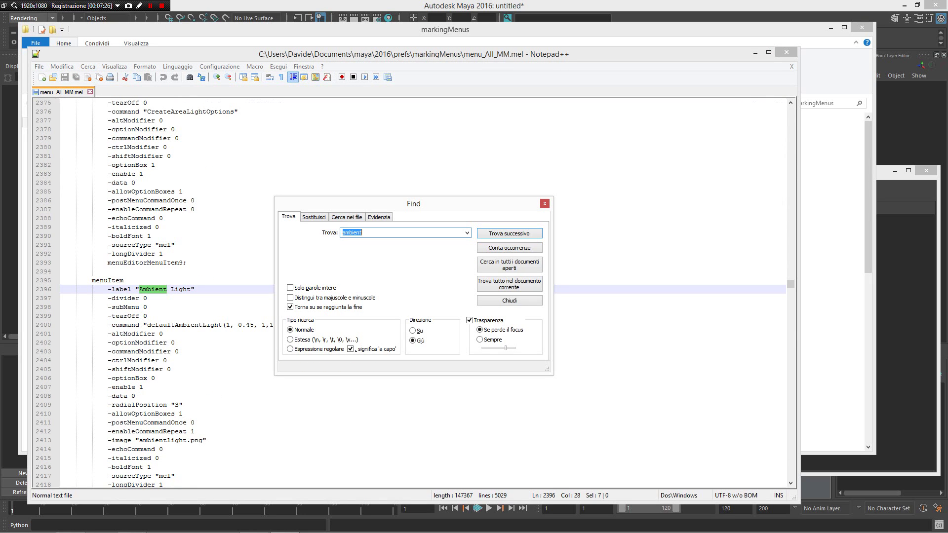
{"action": "left_click", "coordinate": [545, 204]}
{"action": "scroll", "coordinate": [545, 204], "scroll_direction": "down", "scroll_amount": 3}
Compare the Hotkey Editor with the Ambient Light entry, then raise the Shelf Editor's aiPhotometricLight command.
{"action": "key", "text": "alt+F4"}
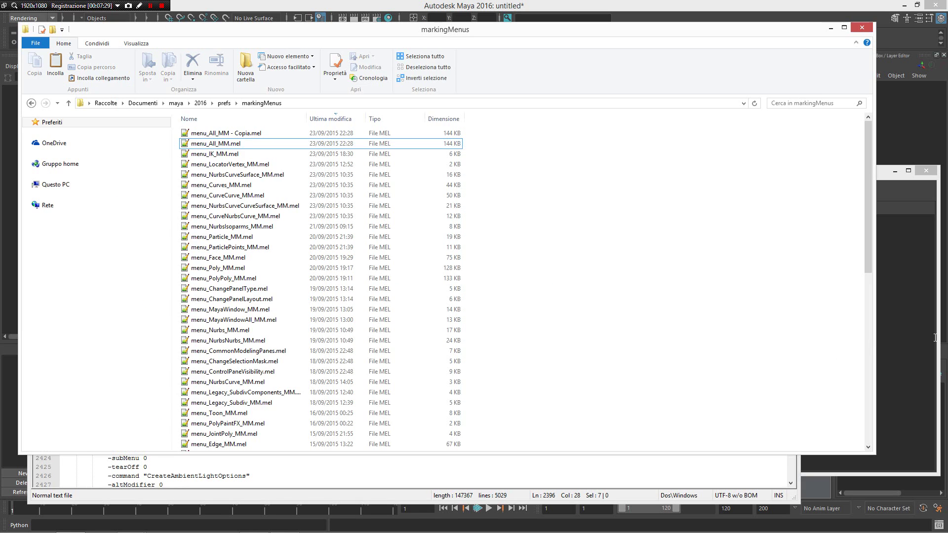
{"action": "key", "text": "alt+Tab"}
{"action": "left_click", "coordinate": [585, 84]}
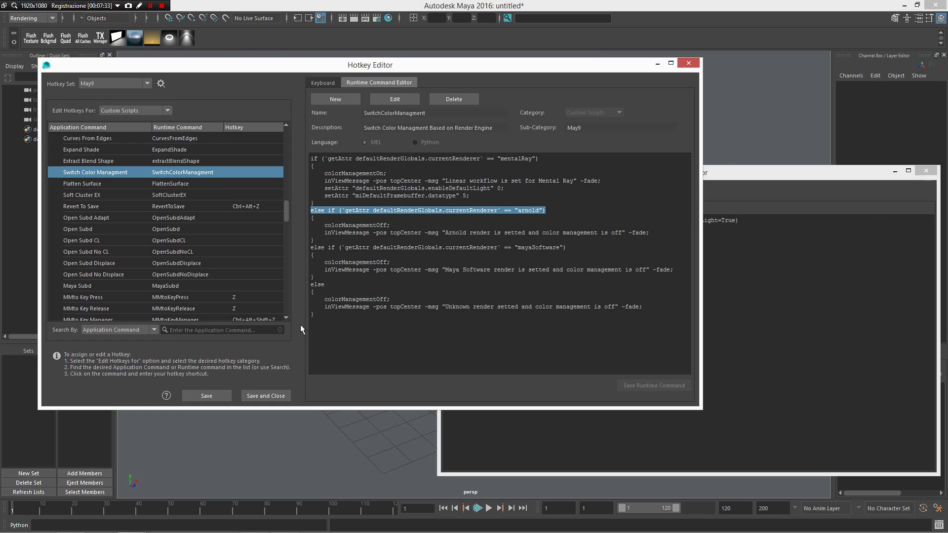
{"action": "key", "text": "alt+Tab"}
{"action": "key", "text": "alt+Tab"}
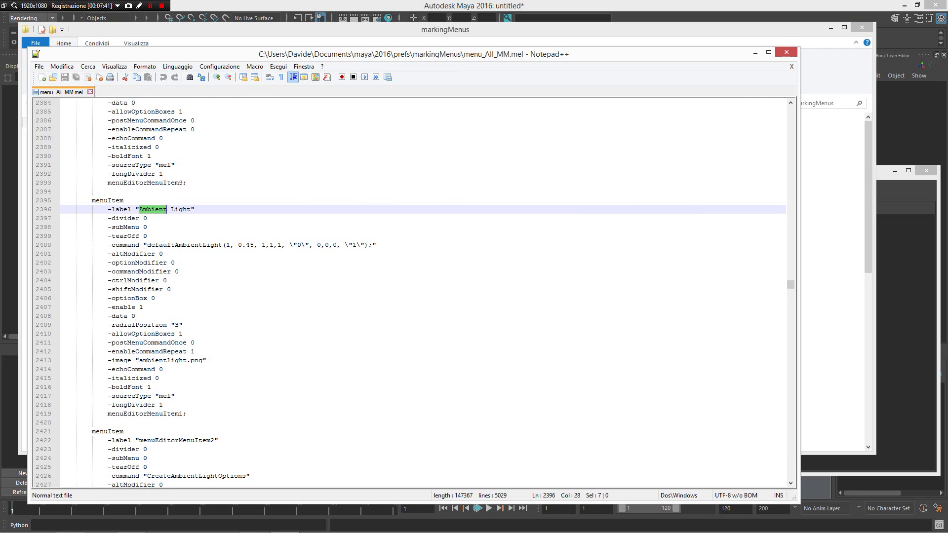
{"action": "key", "text": "alt+Tab"}
{"action": "key", "text": "alt+Tab"}
{"action": "left_click", "coordinate": [888, 216]}
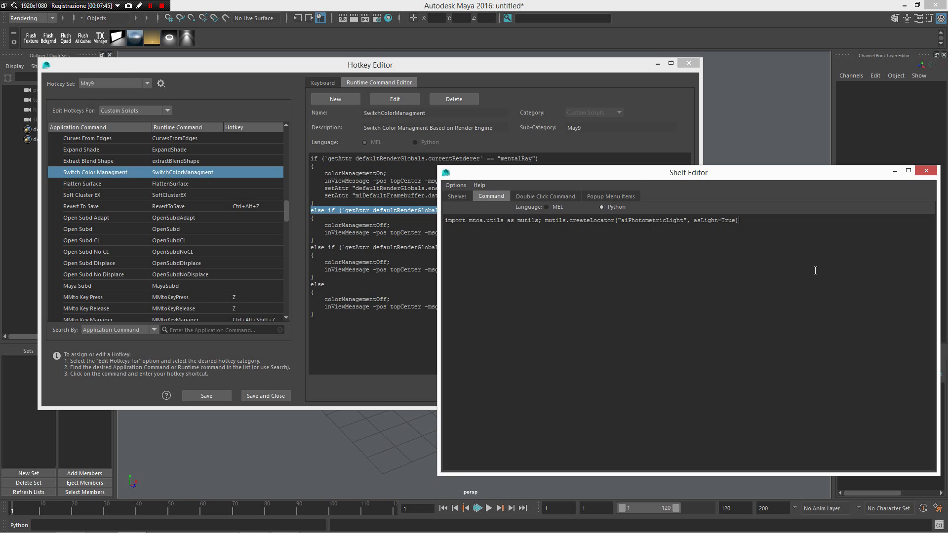